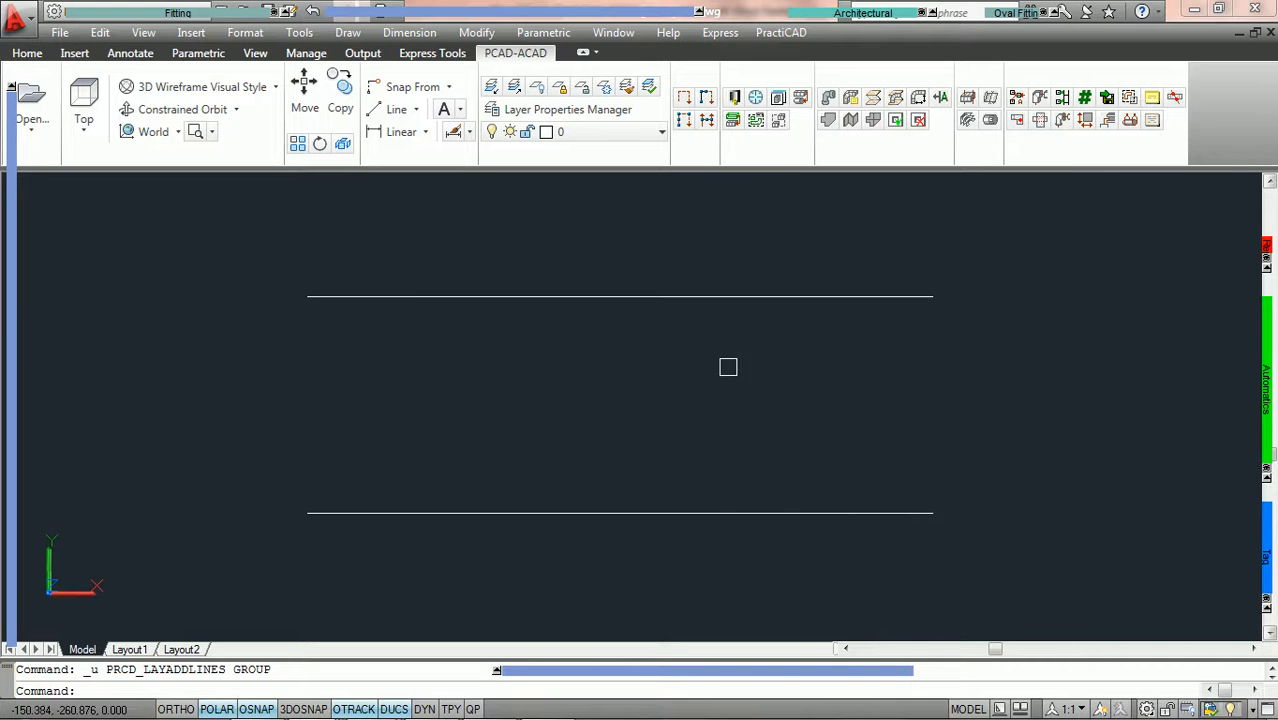
# Inspect the properties of the upper line, including its layer and its start and end Z coordinates
pyautogui.moveTo(710, 366); pyautogui.dragTo(605, 368, button='middle')
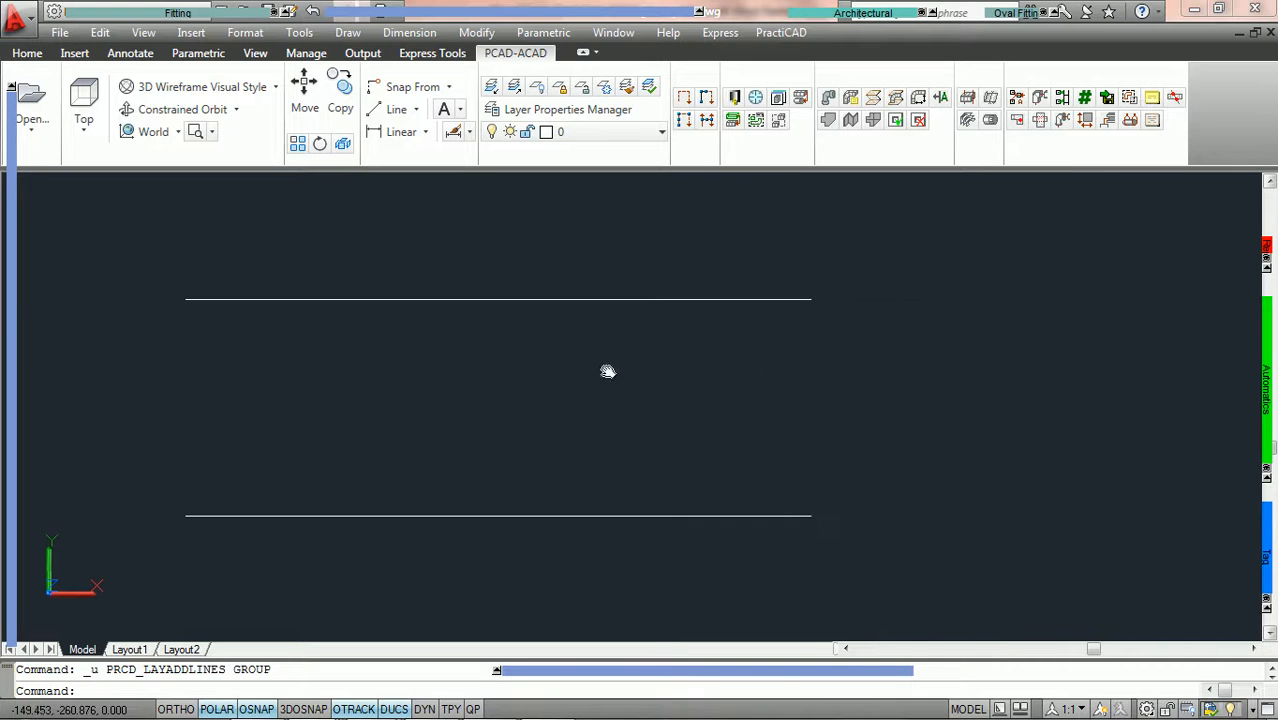
pyautogui.doubleClick(497, 298)
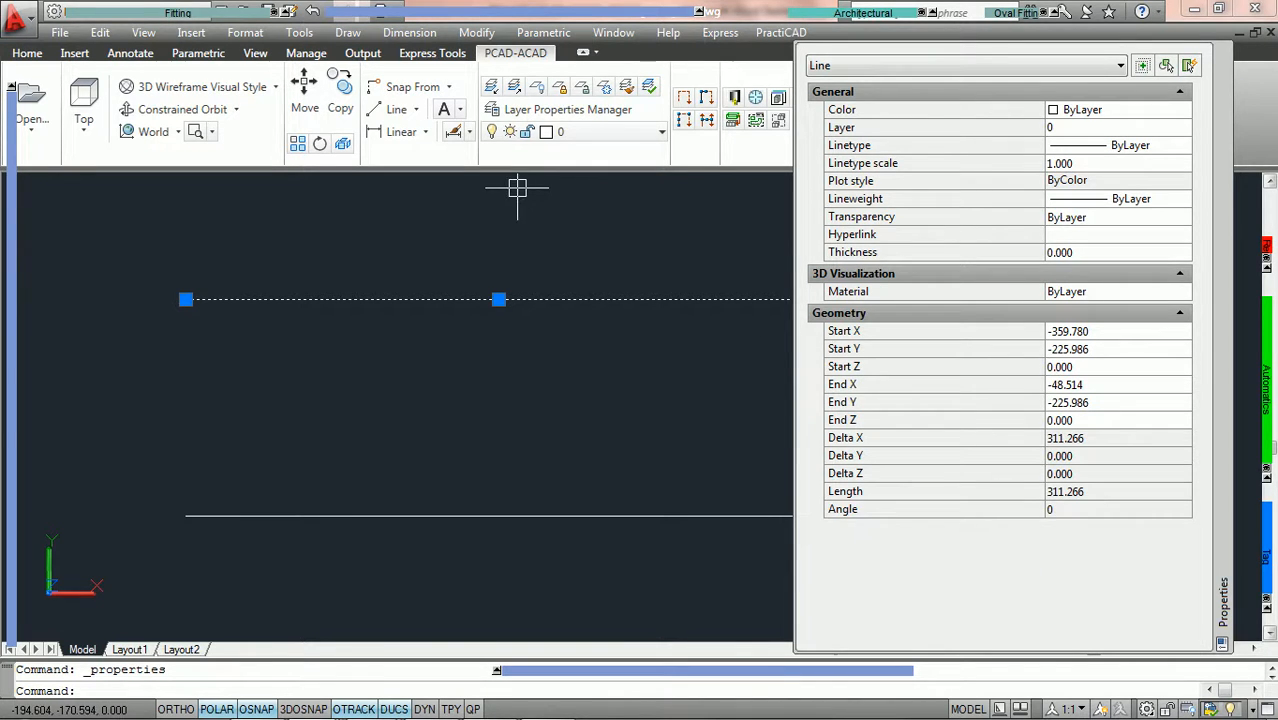
pyautogui.moveTo(585, 348); pyautogui.dragTo(497, 352, button='middle')
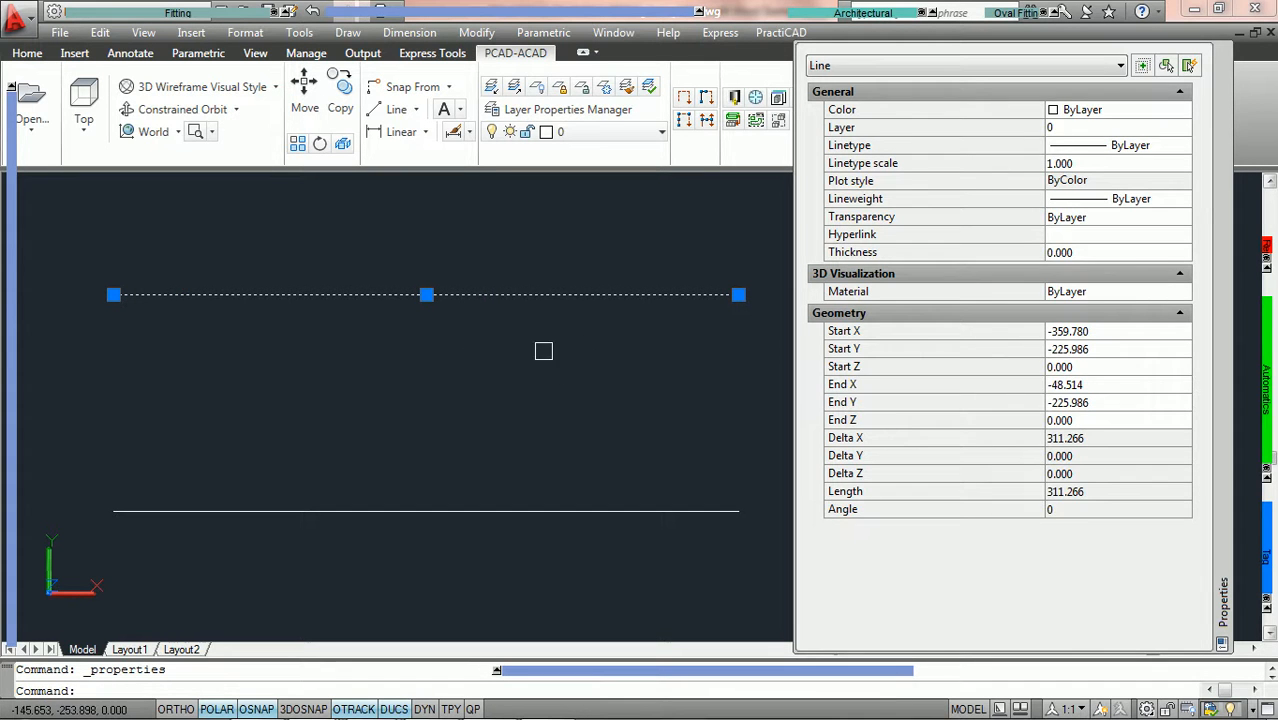
pyautogui.press('Escape')
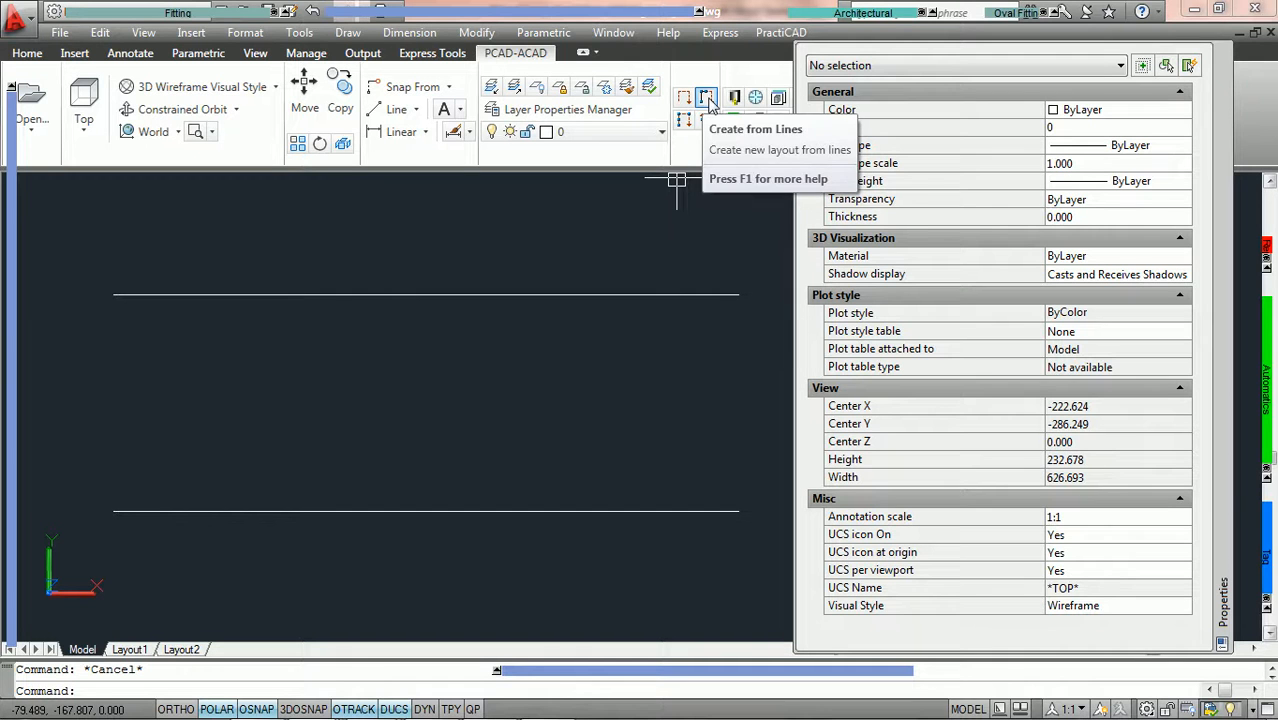
# Create layout lines from the two existing horizontal lines using Create from Lines
pyautogui.click(707, 100)
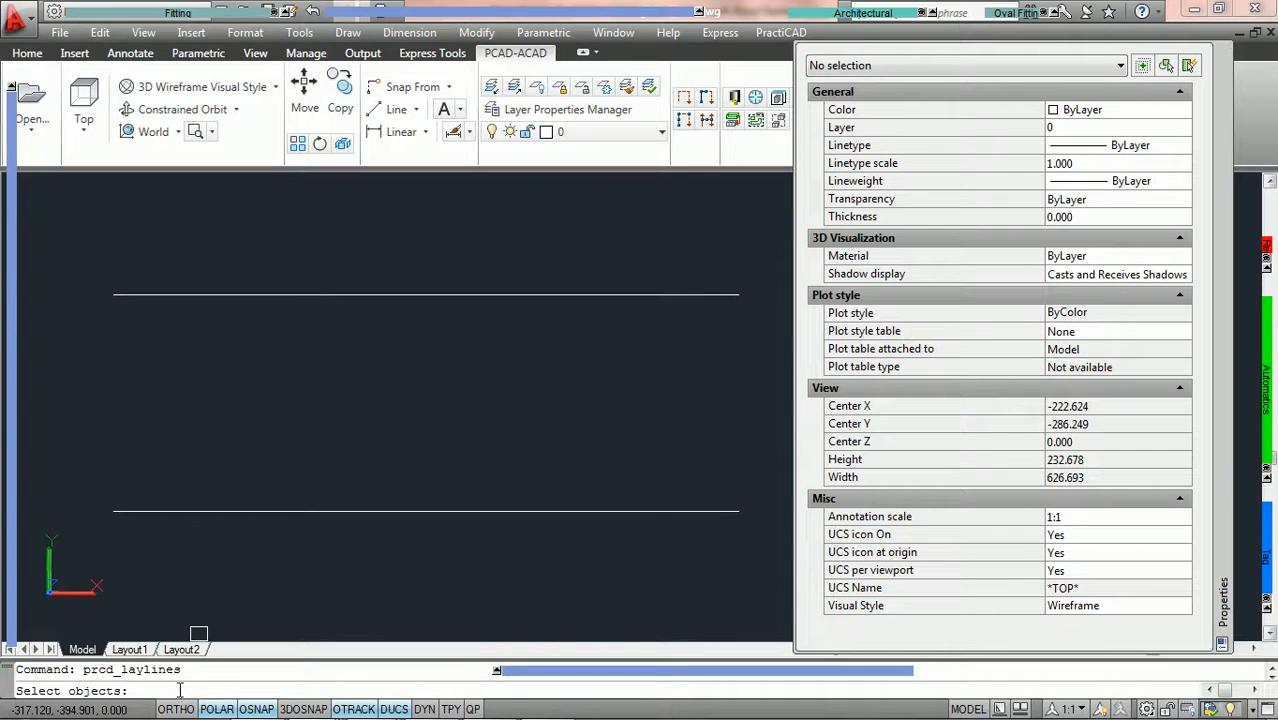
pyautogui.click(421, 511)
pyautogui.click(445, 294)
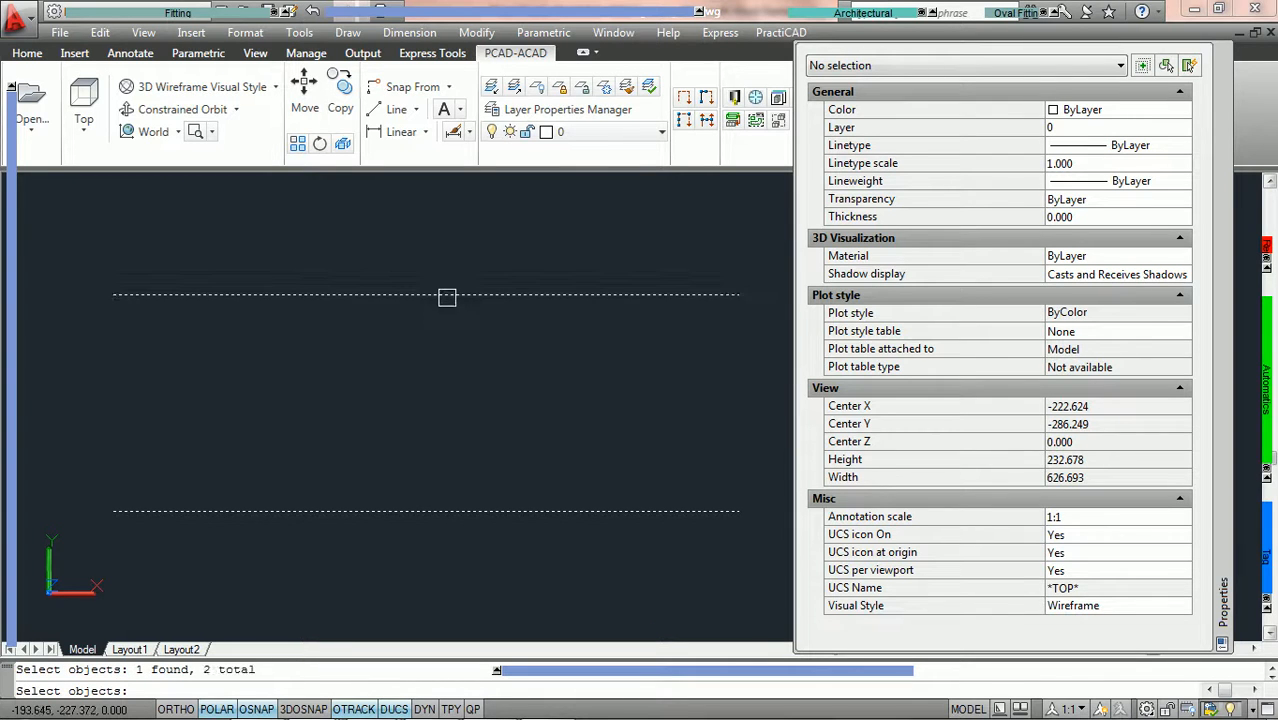
pyautogui.press('Return')
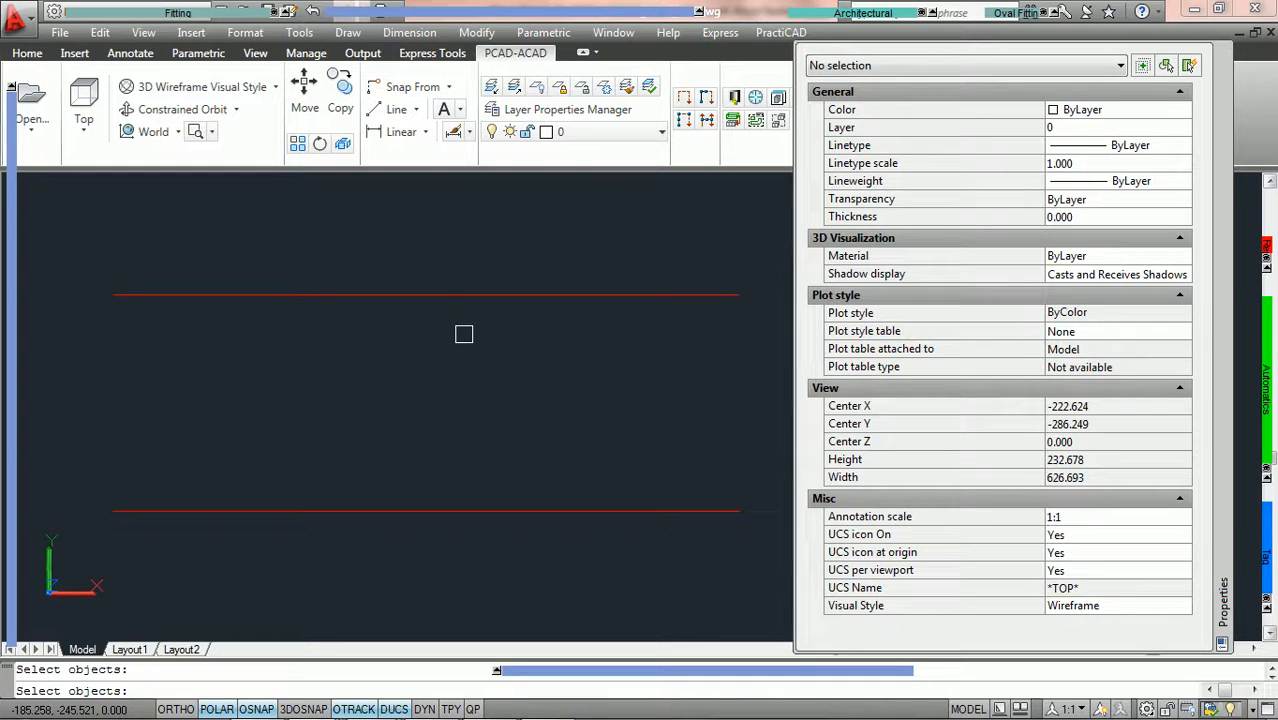
pyautogui.press('Escape')
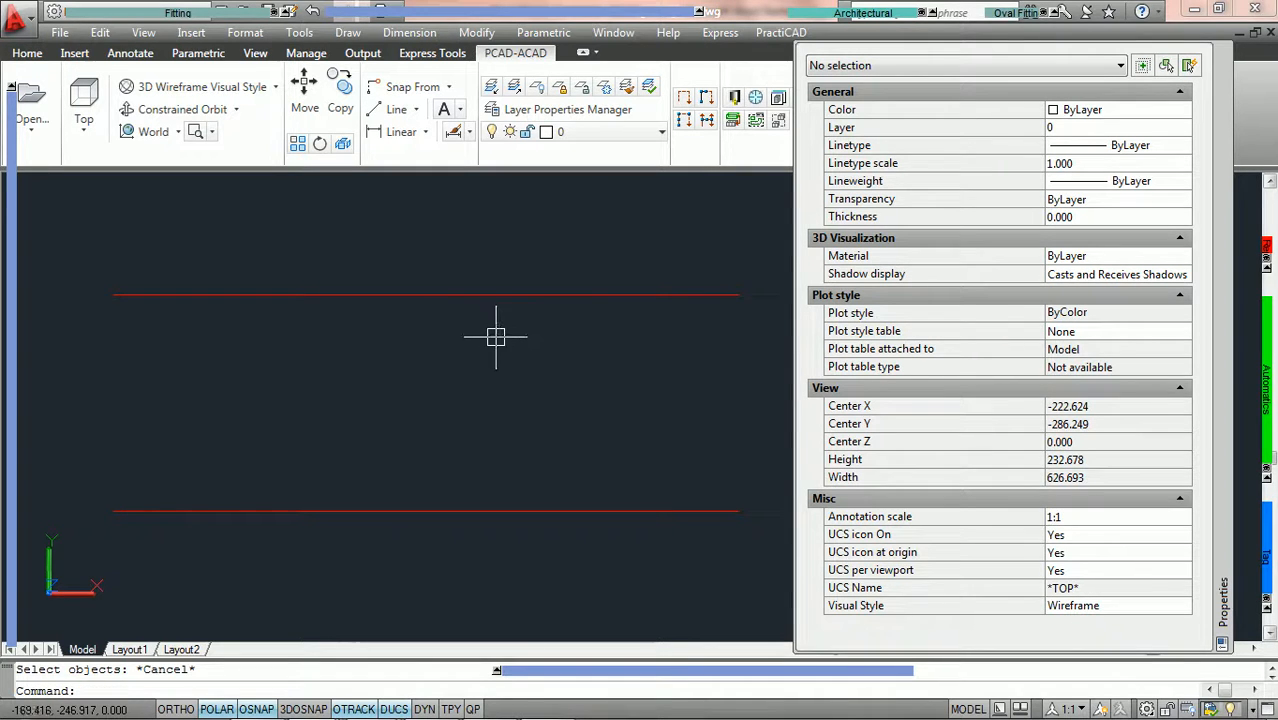
# Check the upper layout line's properties, close the properties display and clear the selection
pyautogui.click(522, 294)
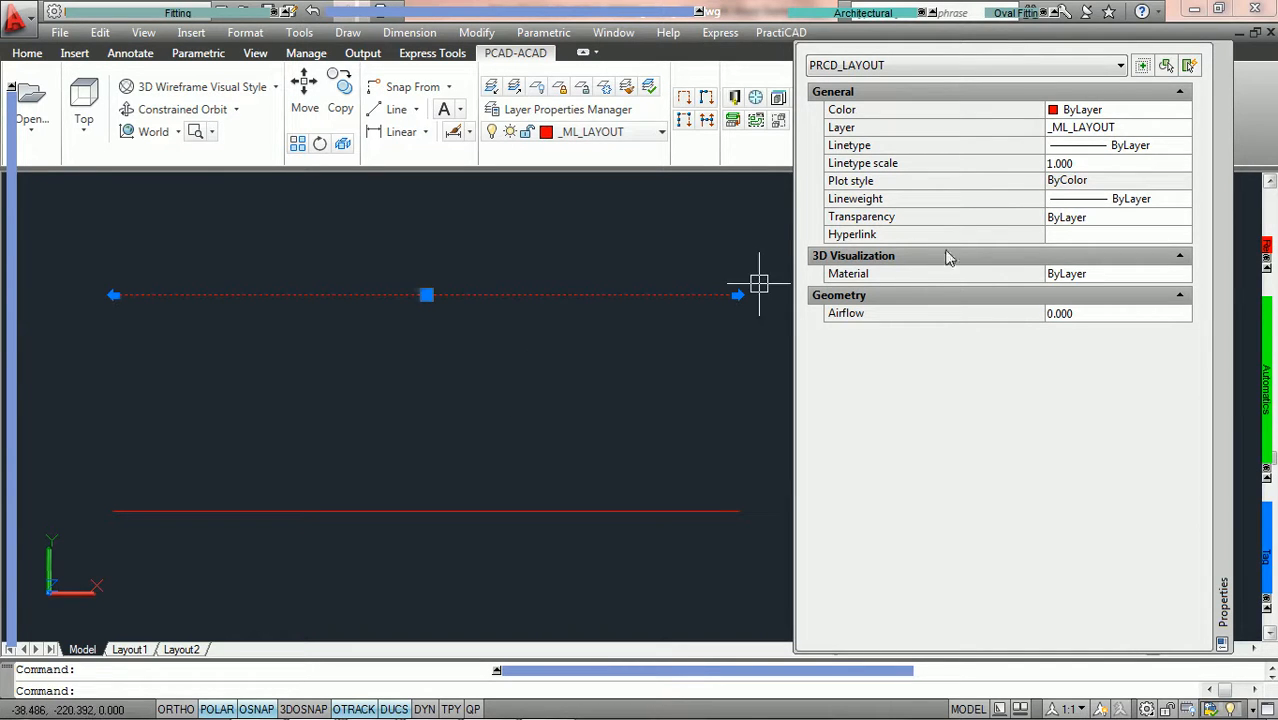
pyautogui.click(1225, 54)
pyautogui.moveTo(611, 394); pyautogui.dragTo(787, 385, button='middle')
pyautogui.press('Escape')
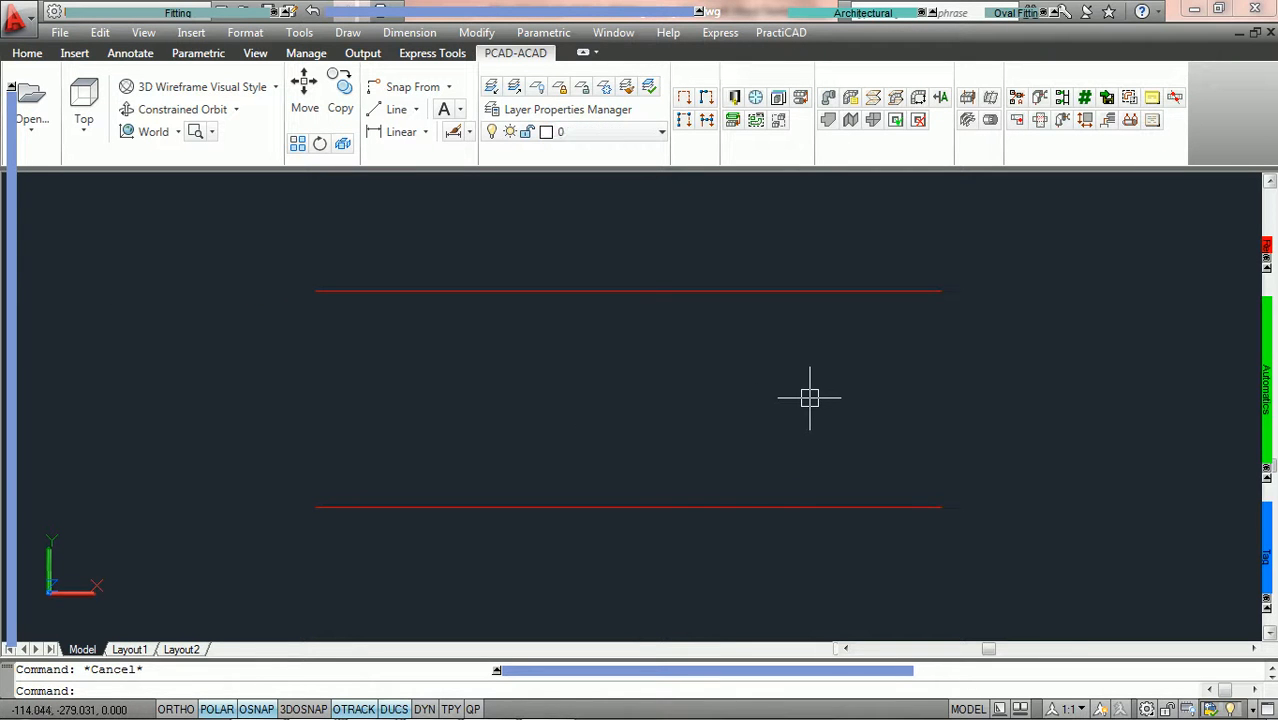
# Start Auto Steel and choose the W36x194 section from the Wide Flange Shapes
pyautogui.click(1108, 121)
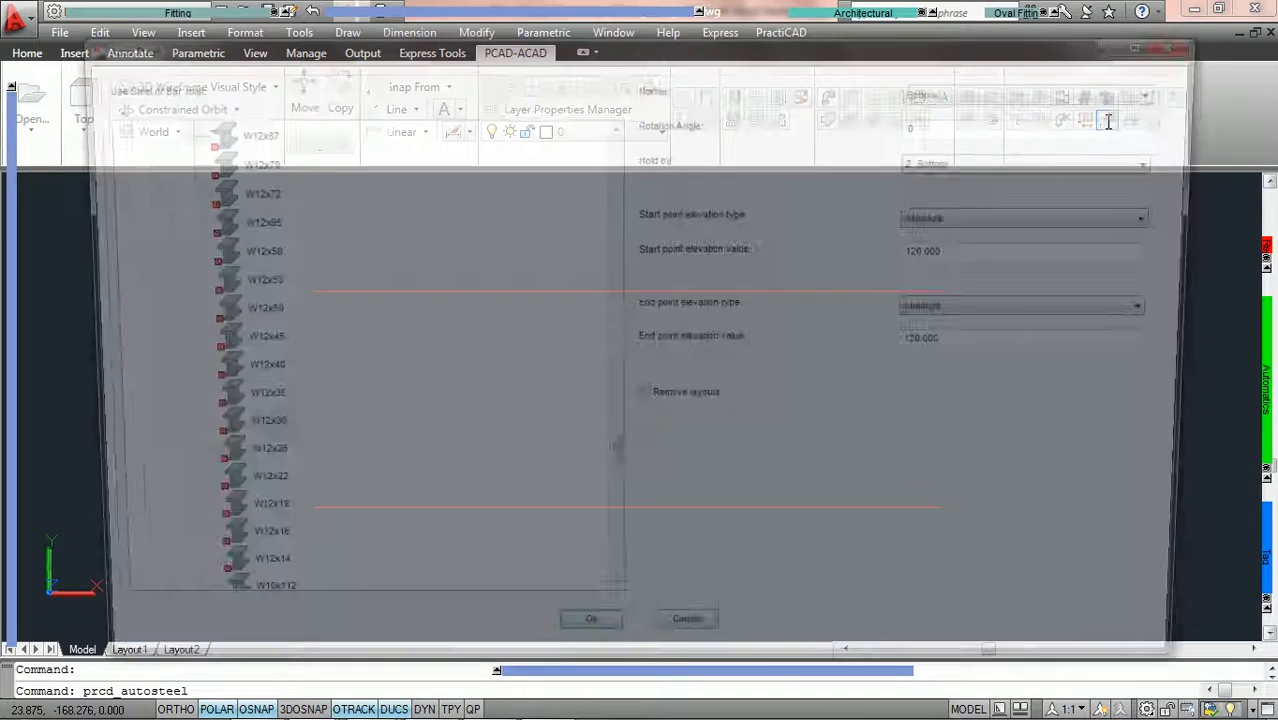
pyautogui.moveTo(614, 464); pyautogui.dragTo(650, 152)
pyautogui.click(138, 192)
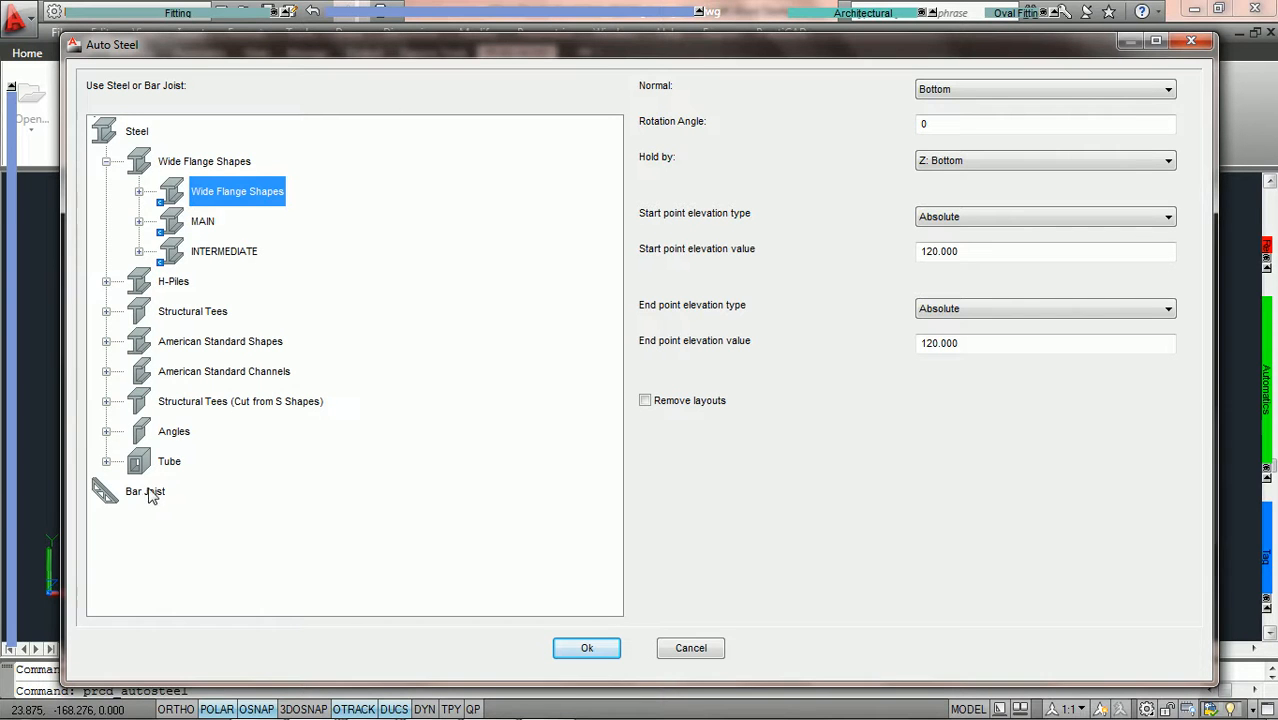
pyautogui.click(139, 191)
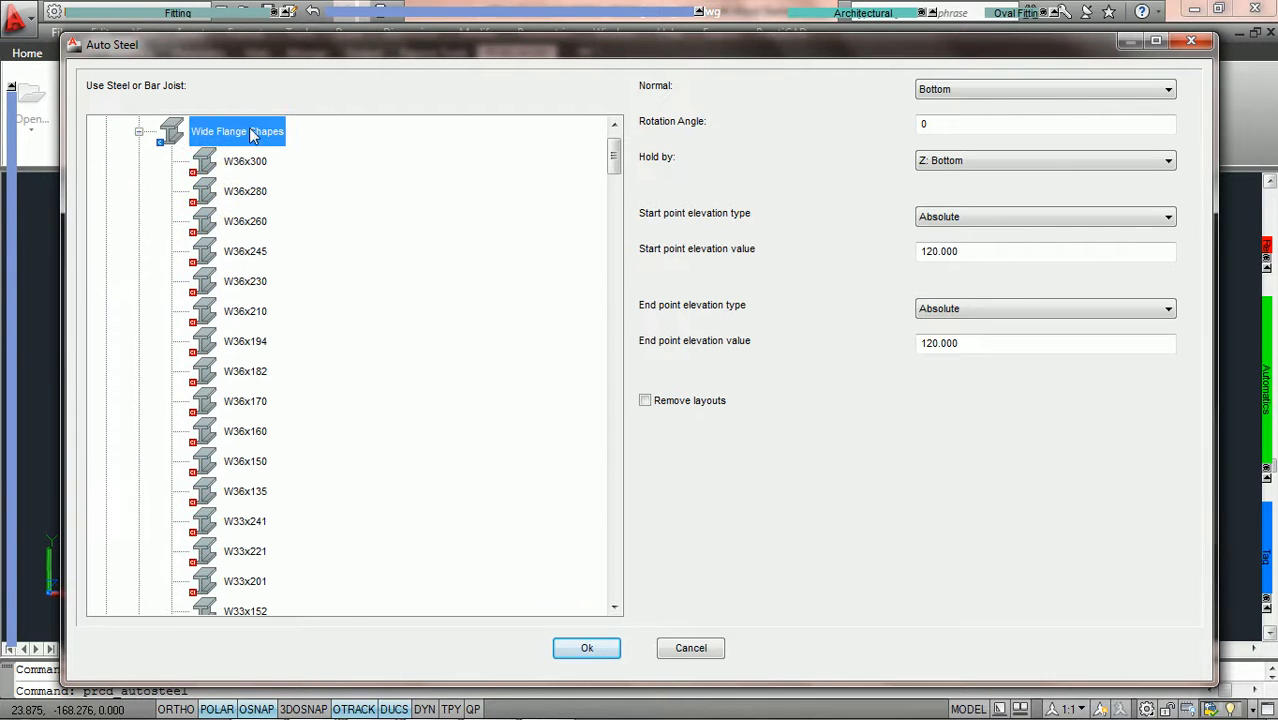
pyautogui.click(256, 343)
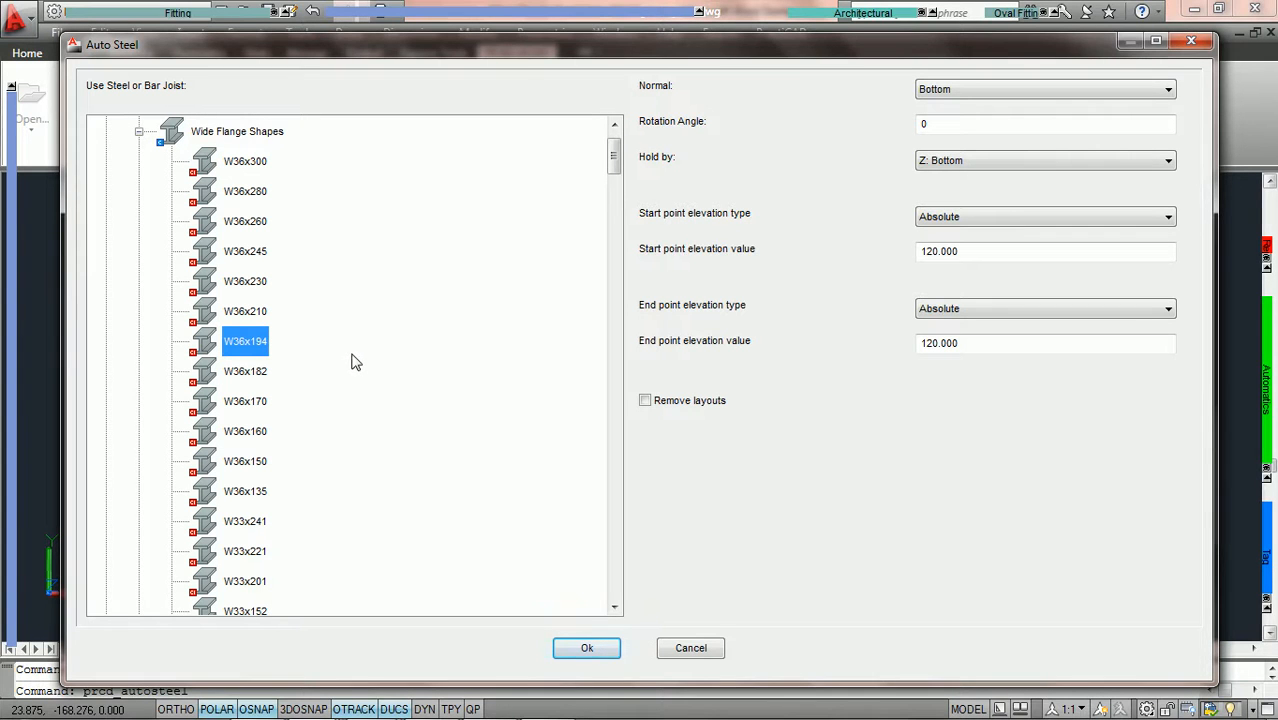
# Set the steel's Normal to Top after trying Front
pyautogui.click(1024, 88)
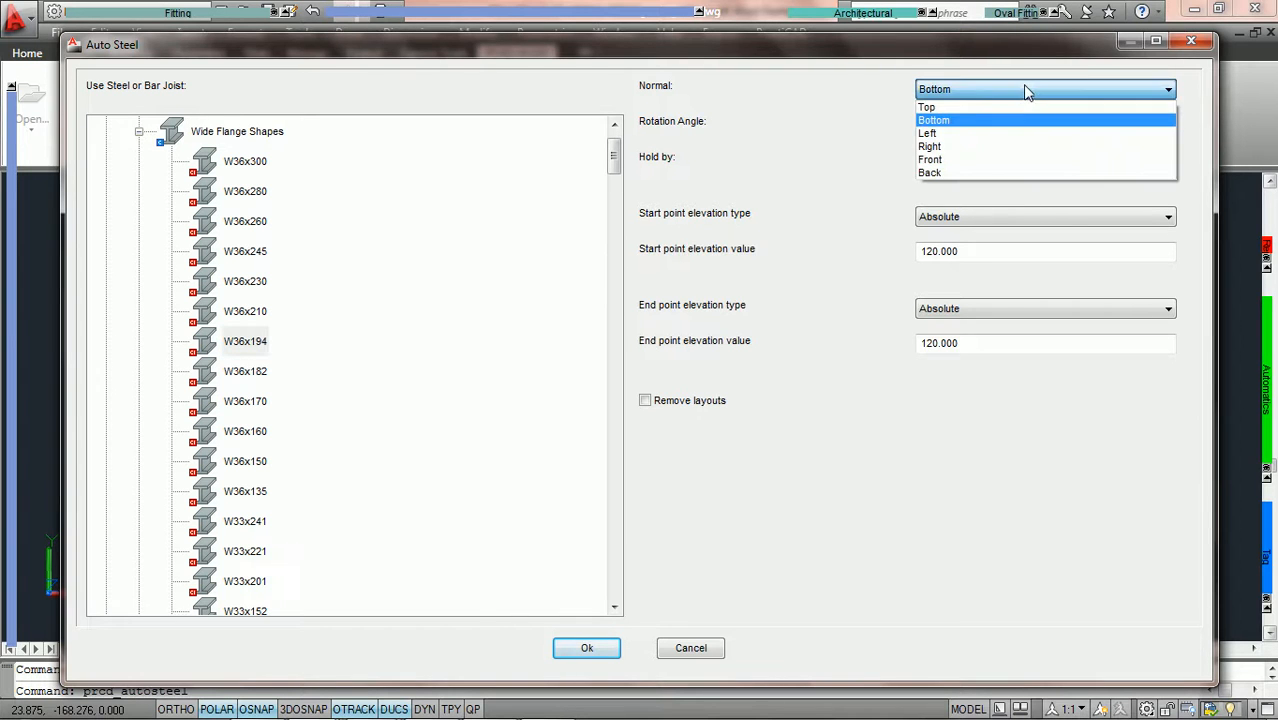
pyautogui.click(967, 112)
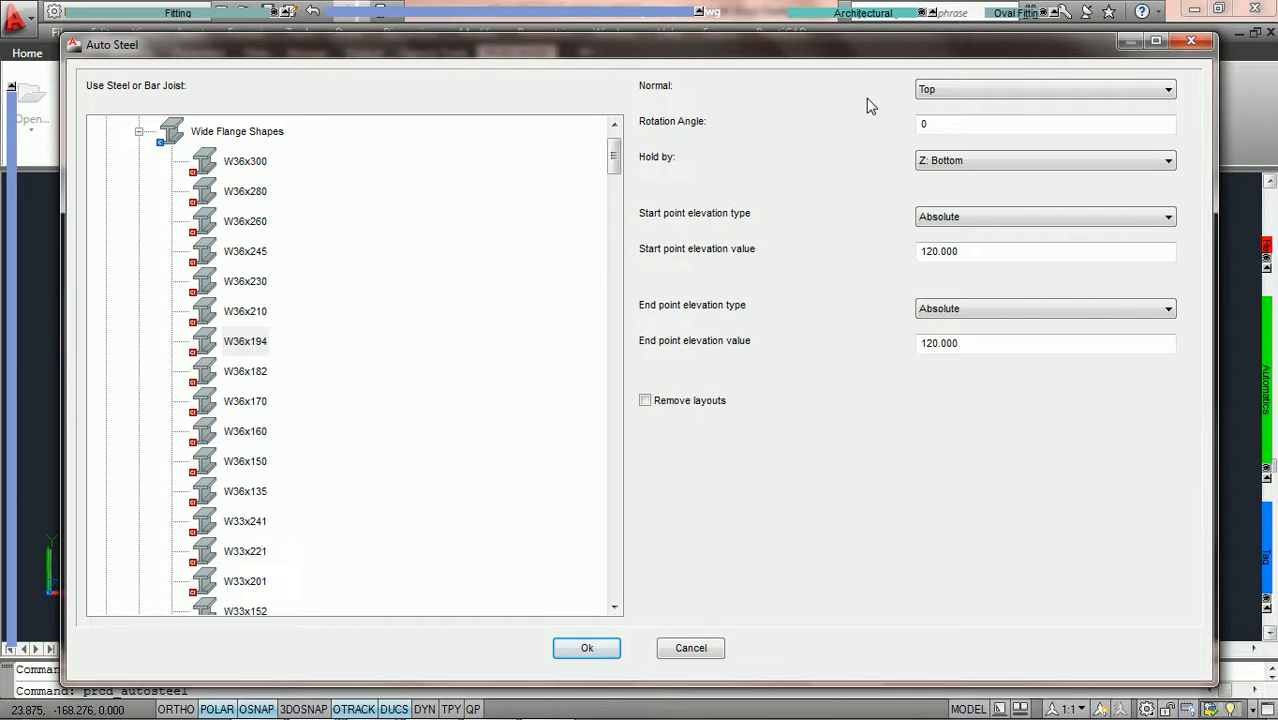
pyautogui.click(1023, 89)
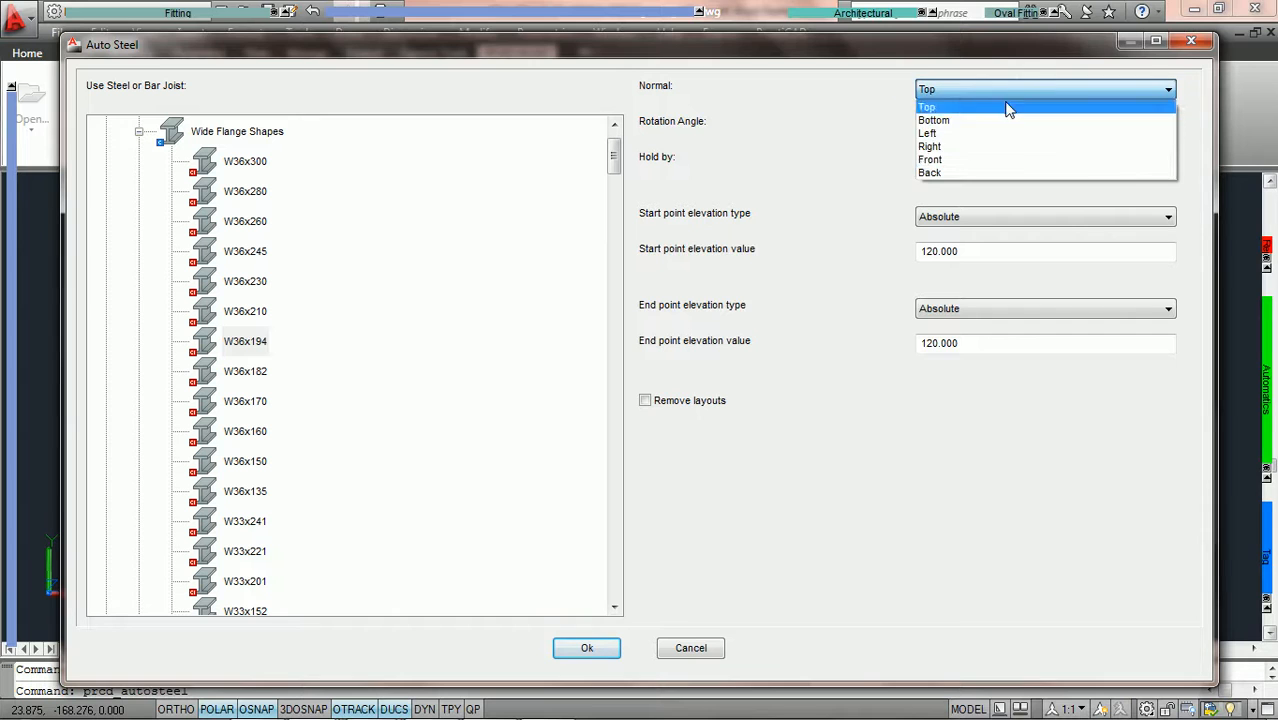
pyautogui.click(964, 156)
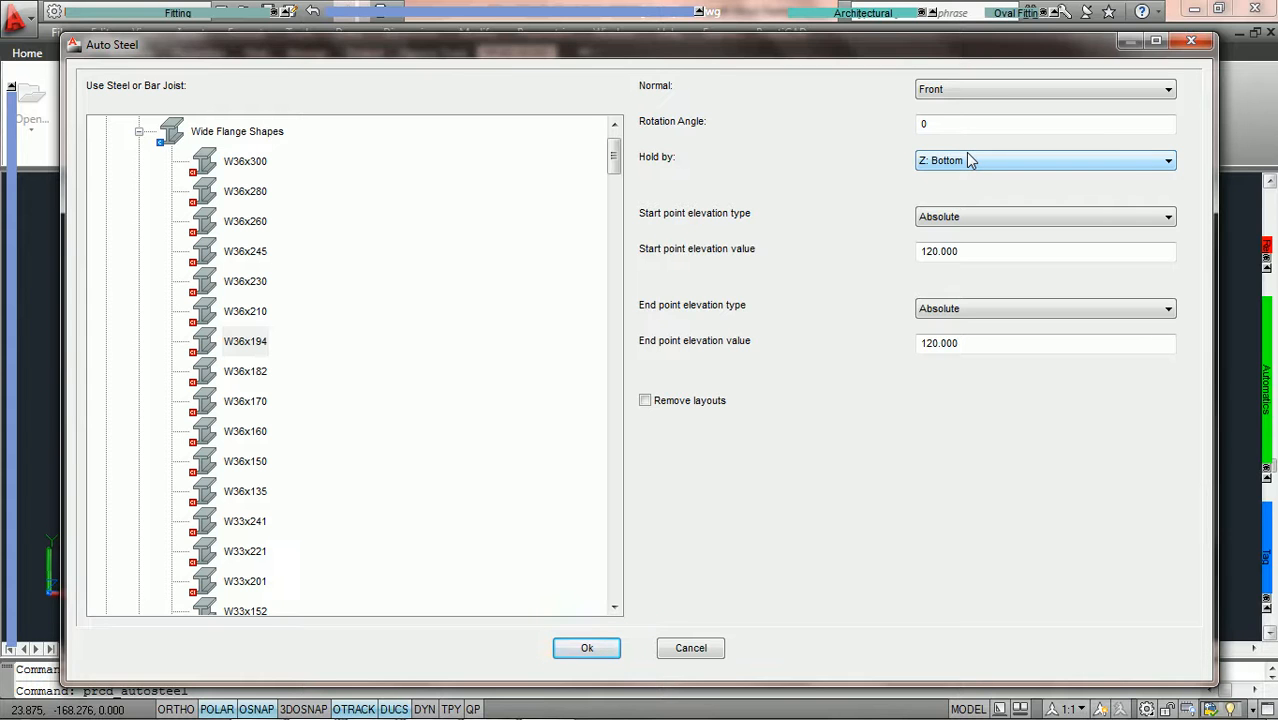
pyautogui.click(978, 89)
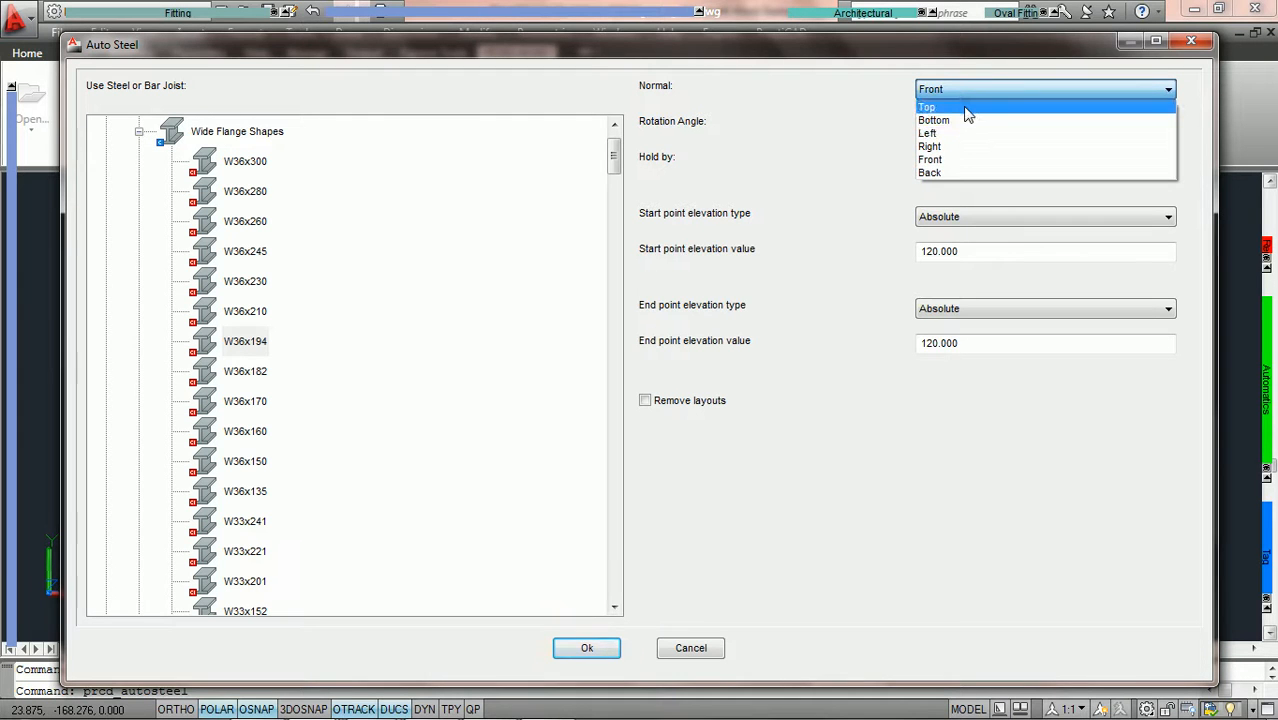
pyautogui.click(966, 108)
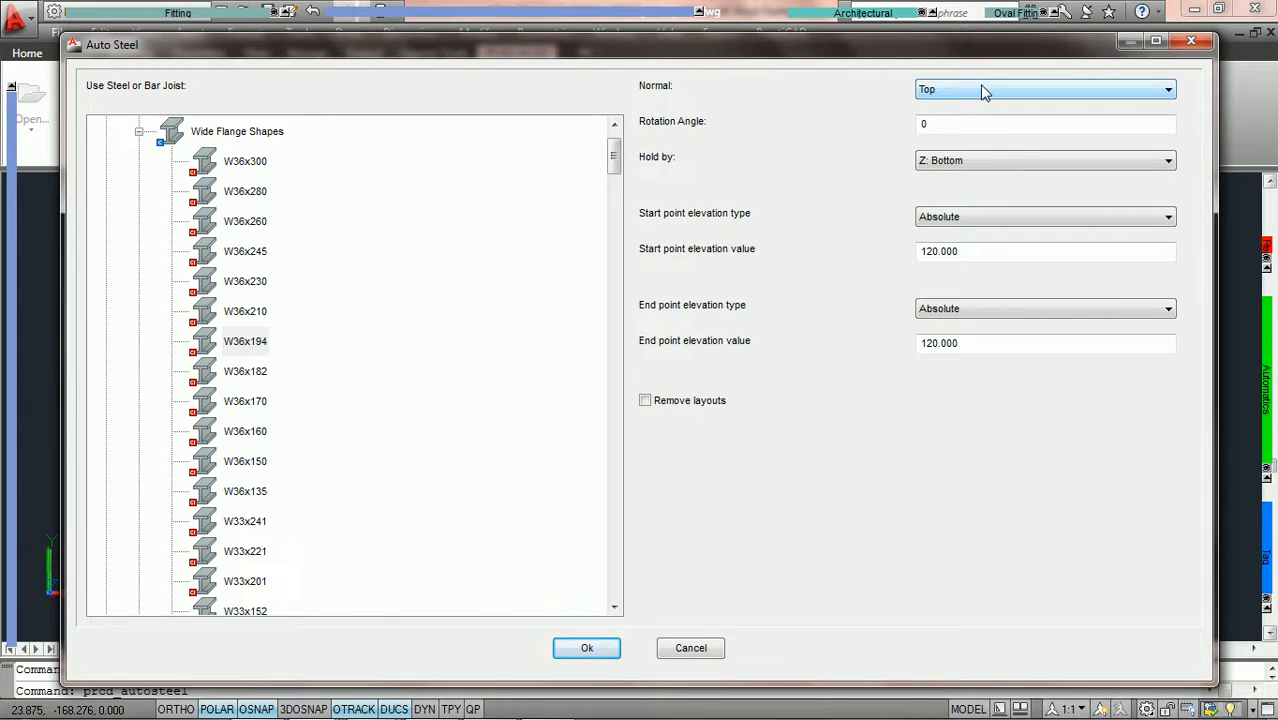
# Leave the rotation angle at 0 and set Hold by to Z: Bottom
pyautogui.click(1018, 125)
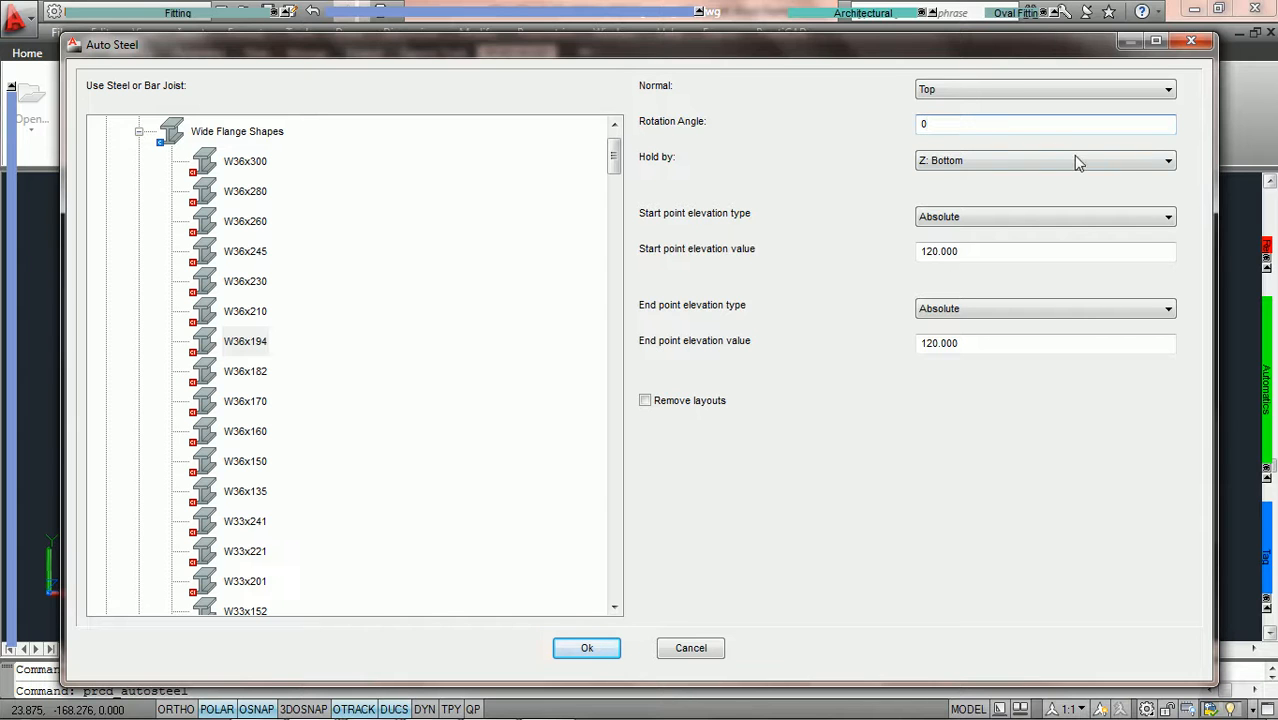
pyautogui.click(1137, 167)
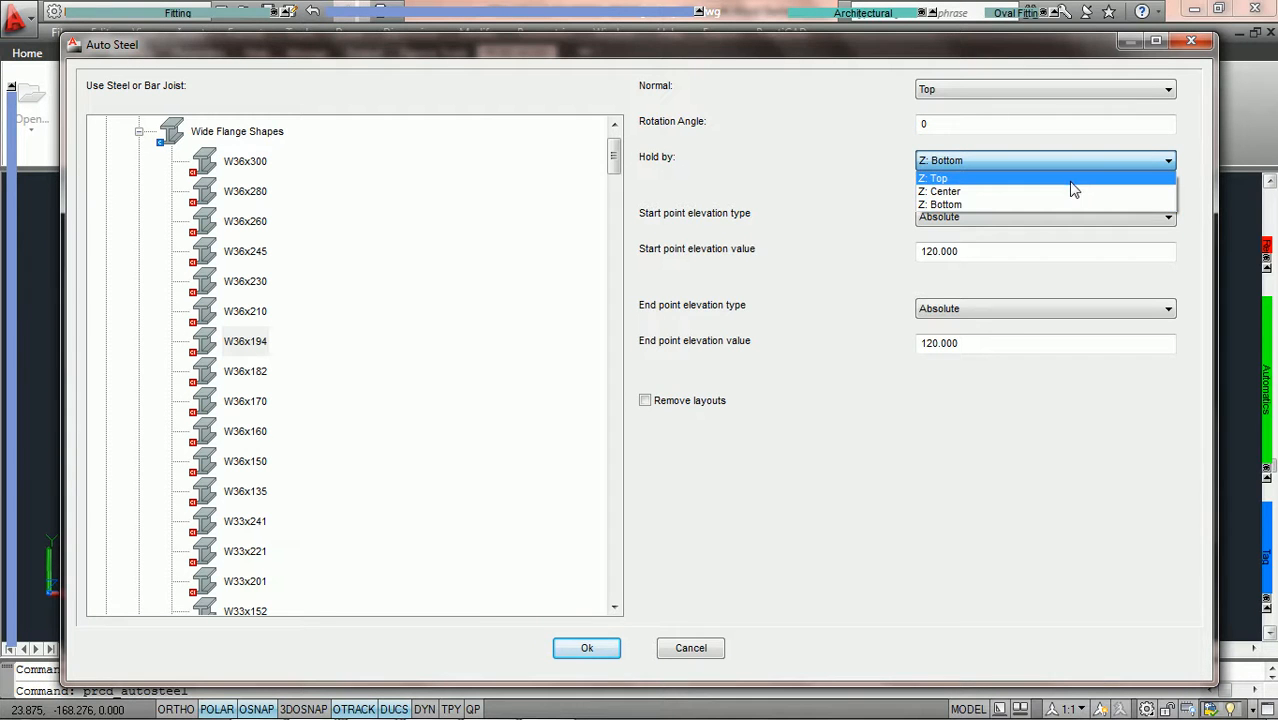
pyautogui.click(981, 204)
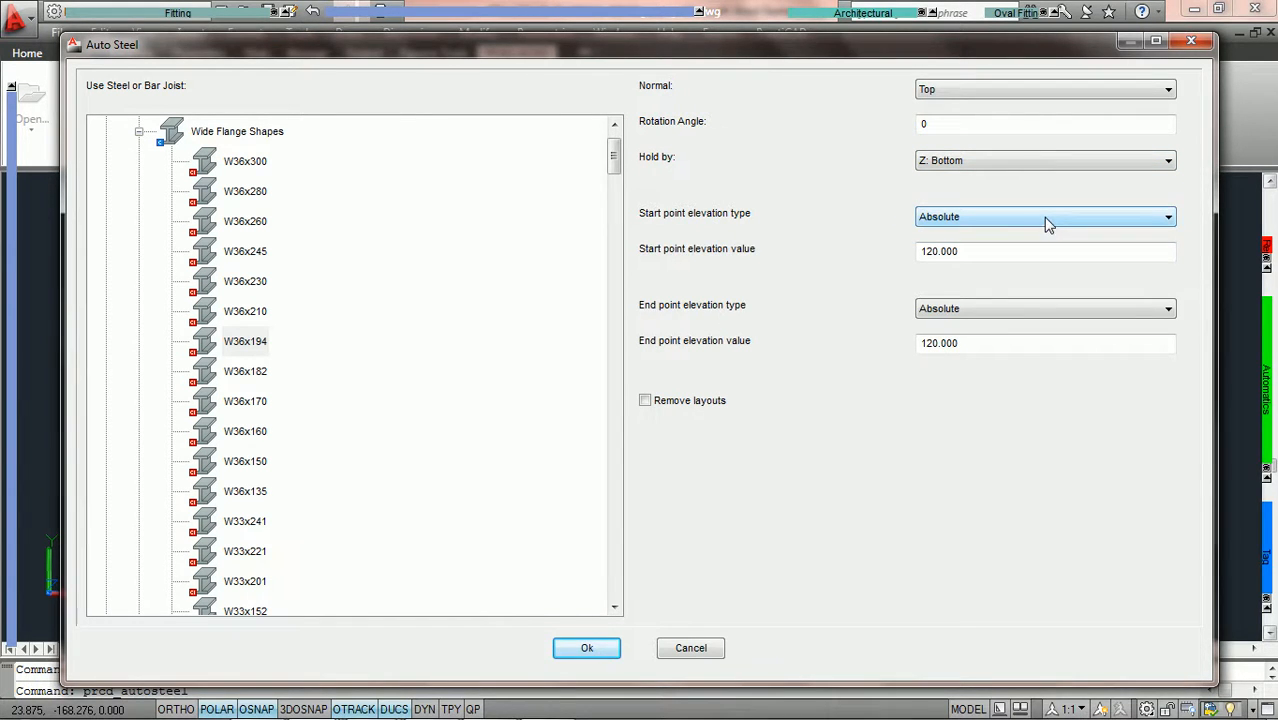
# Review the start point elevation type options and the start point elevation value
pyautogui.click(1169, 218)
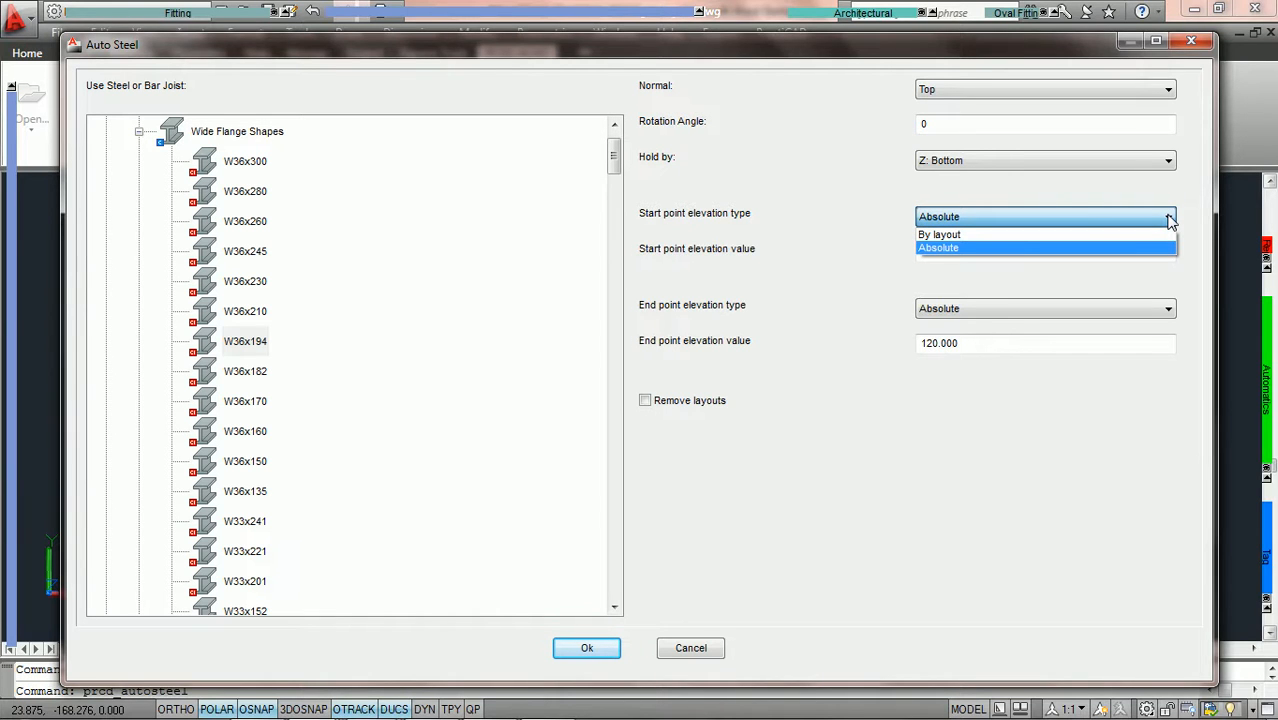
pyautogui.click(1023, 220)
pyautogui.click(1023, 221)
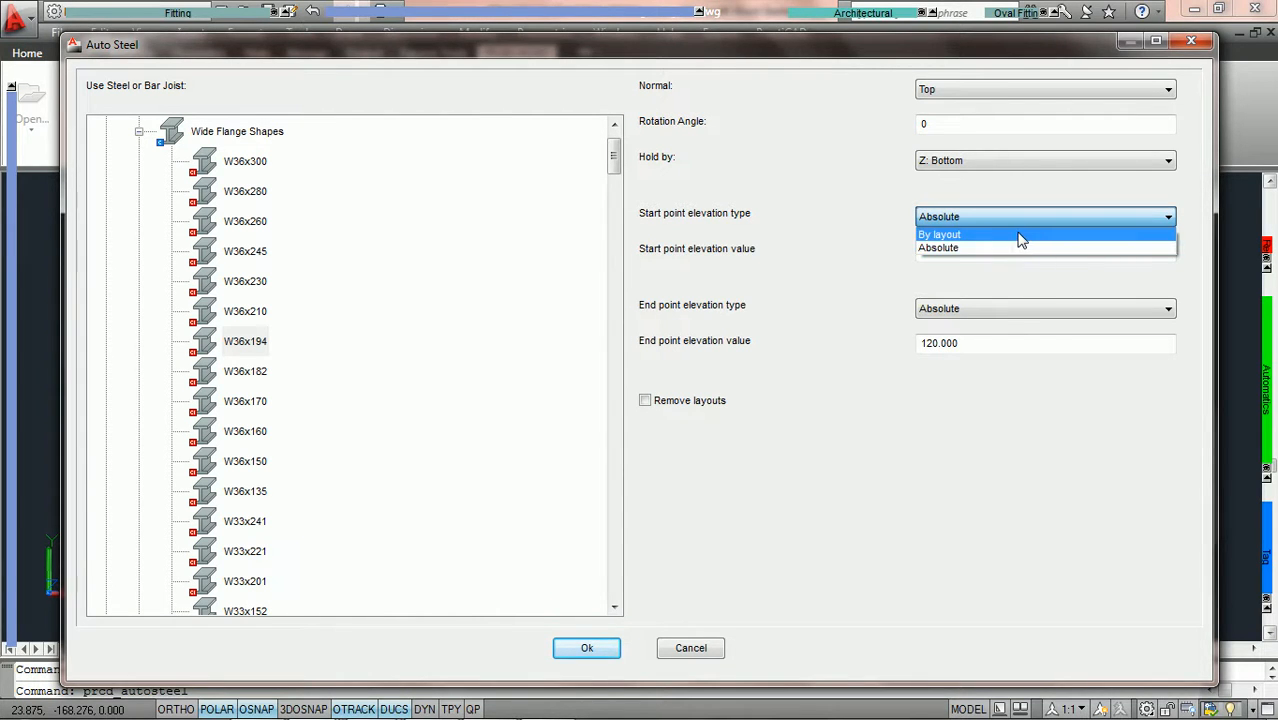
pyautogui.click(1031, 221)
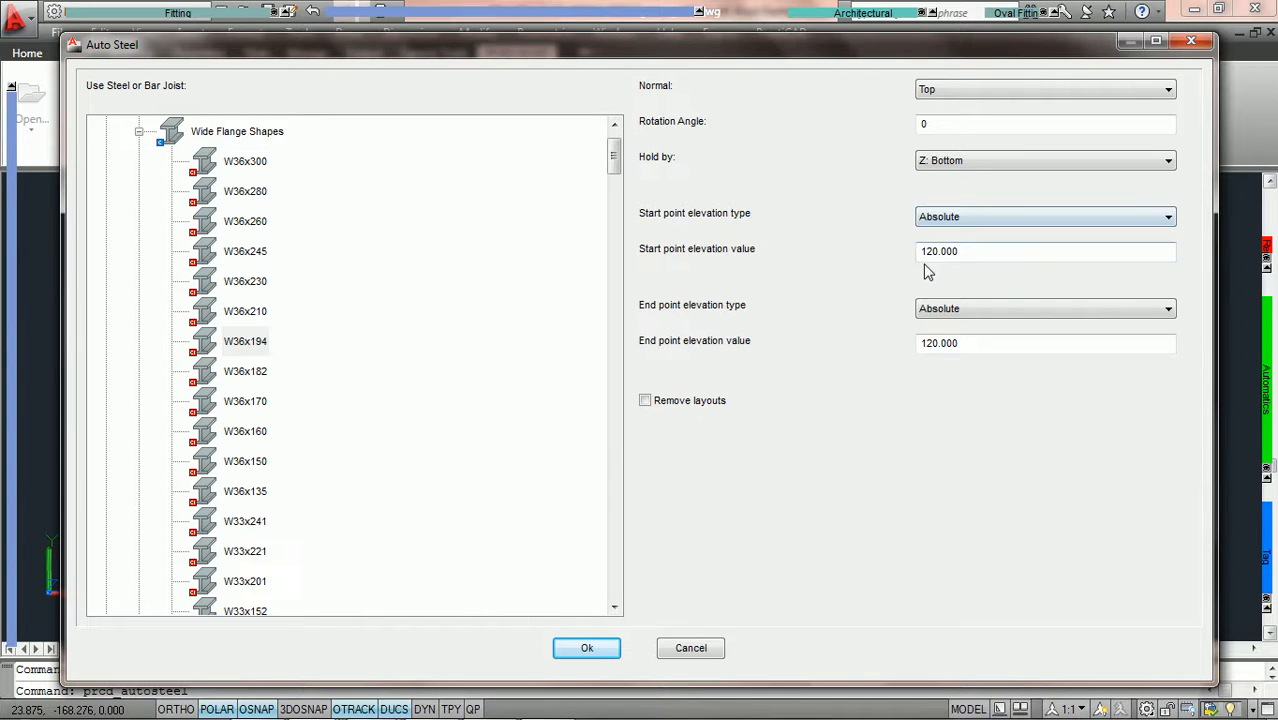
pyautogui.moveTo(976, 251); pyautogui.dragTo(926, 255)
pyautogui.click(1000, 226)
pyautogui.click(999, 222)
pyautogui.moveTo(993, 251); pyautogui.dragTo(893, 274)
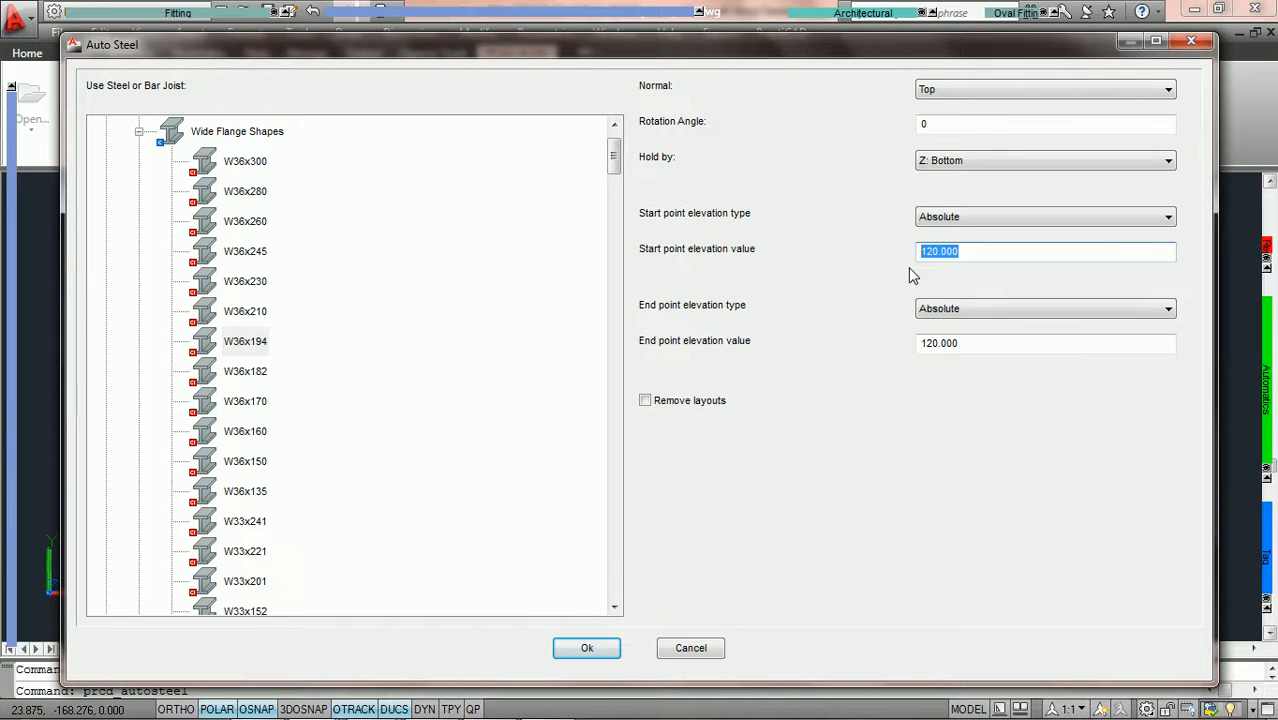
# Try By layout as the start point elevation type and return it to Absolute
pyautogui.click(1040, 226)
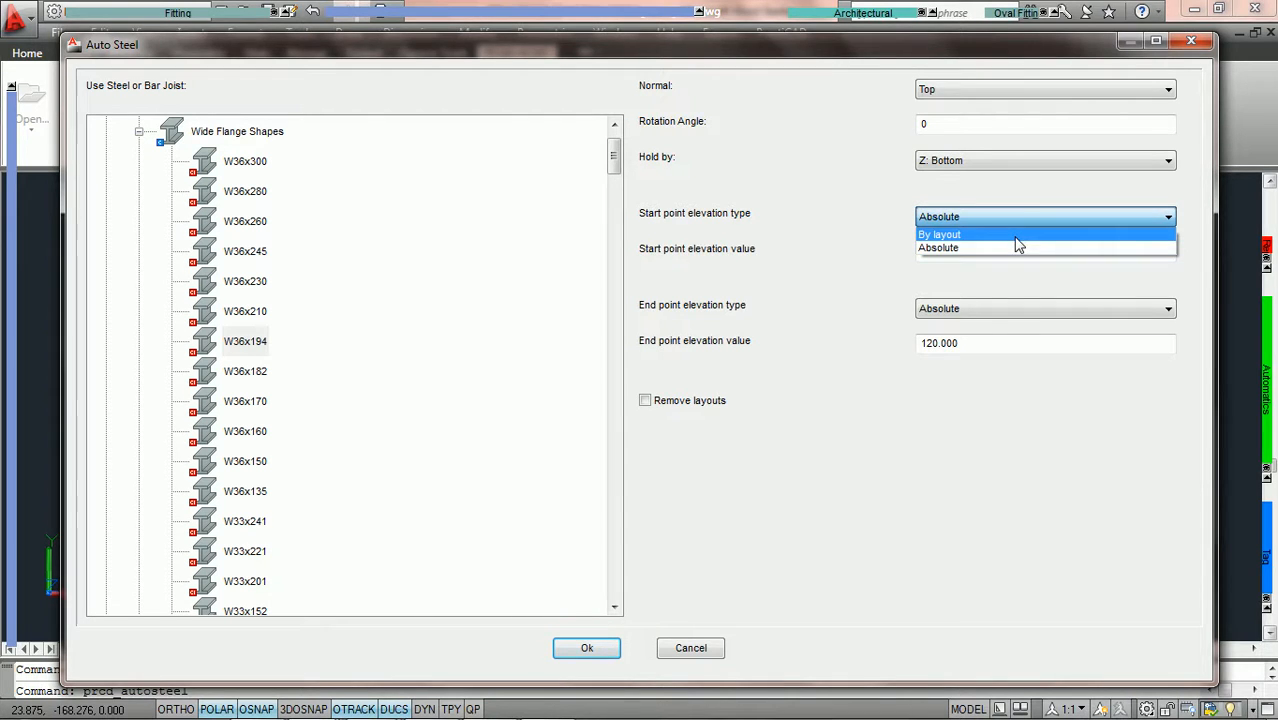
pyautogui.click(993, 235)
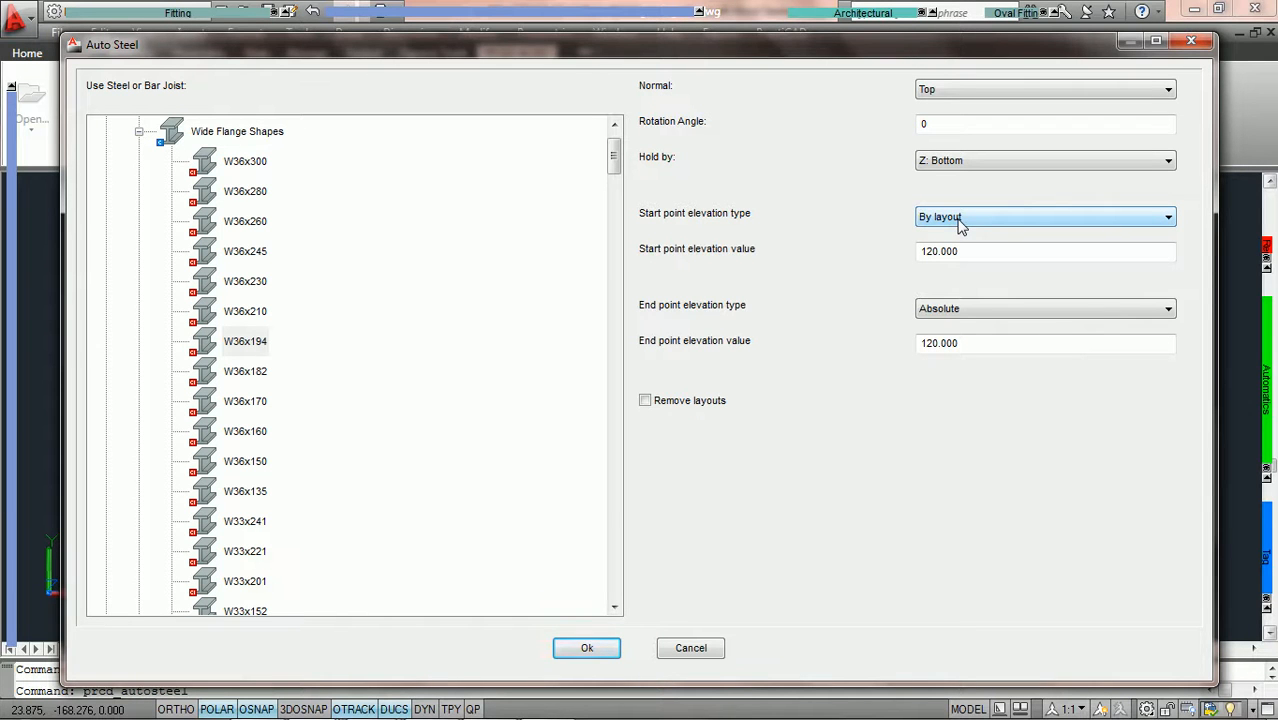
pyautogui.click(1026, 215)
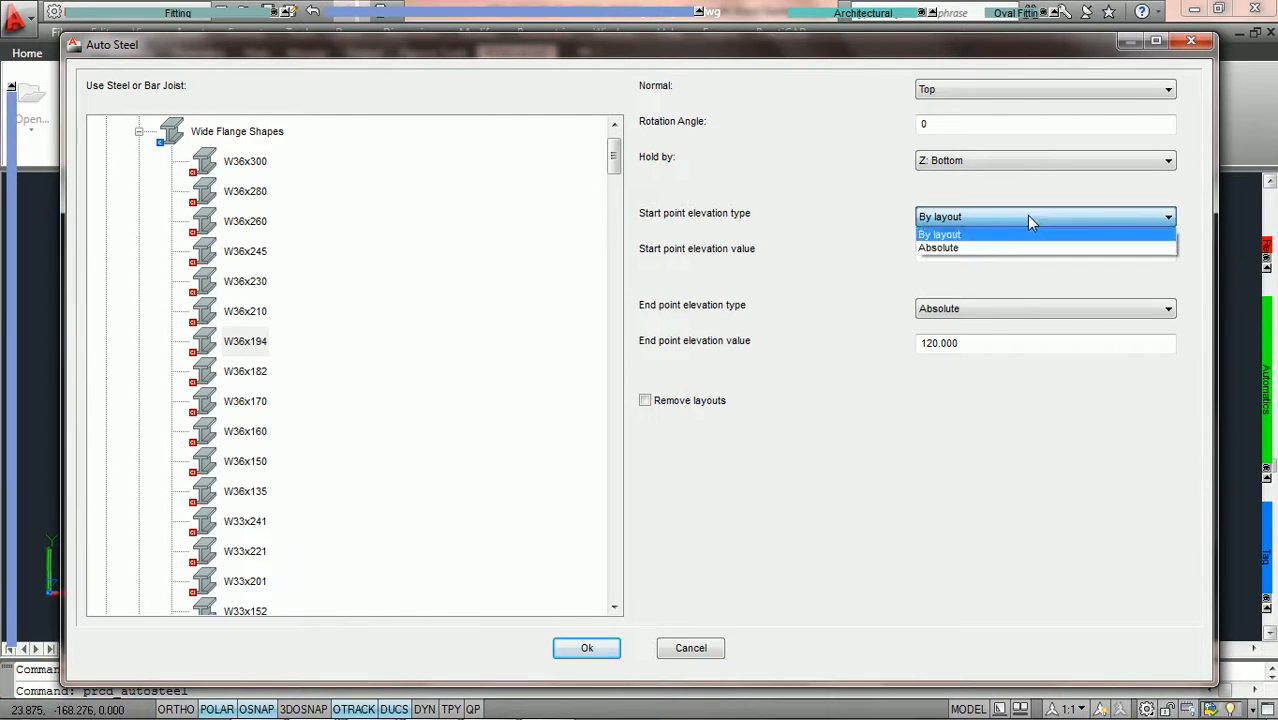
pyautogui.click(979, 252)
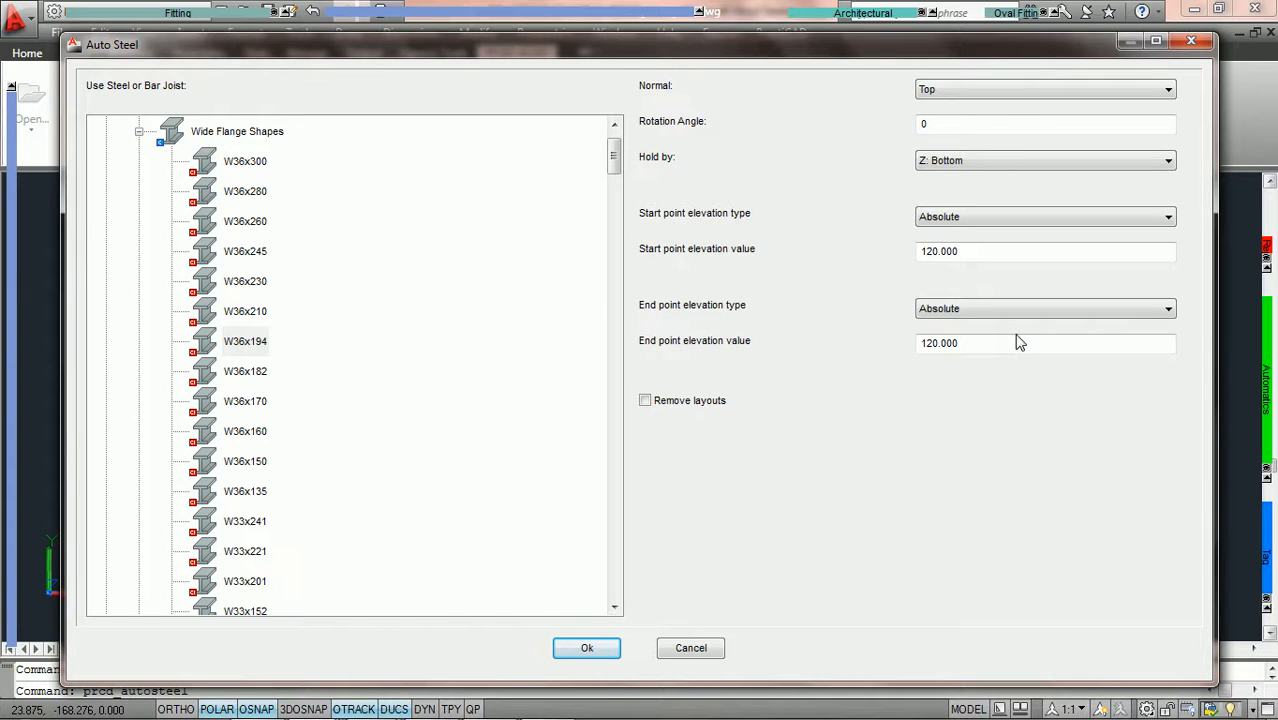
# Leave Remove layouts unchecked, accept the Auto Steel settings and apply the W36x194 steel to the upper layout line
pyautogui.click(647, 403)
pyautogui.click(645, 401)
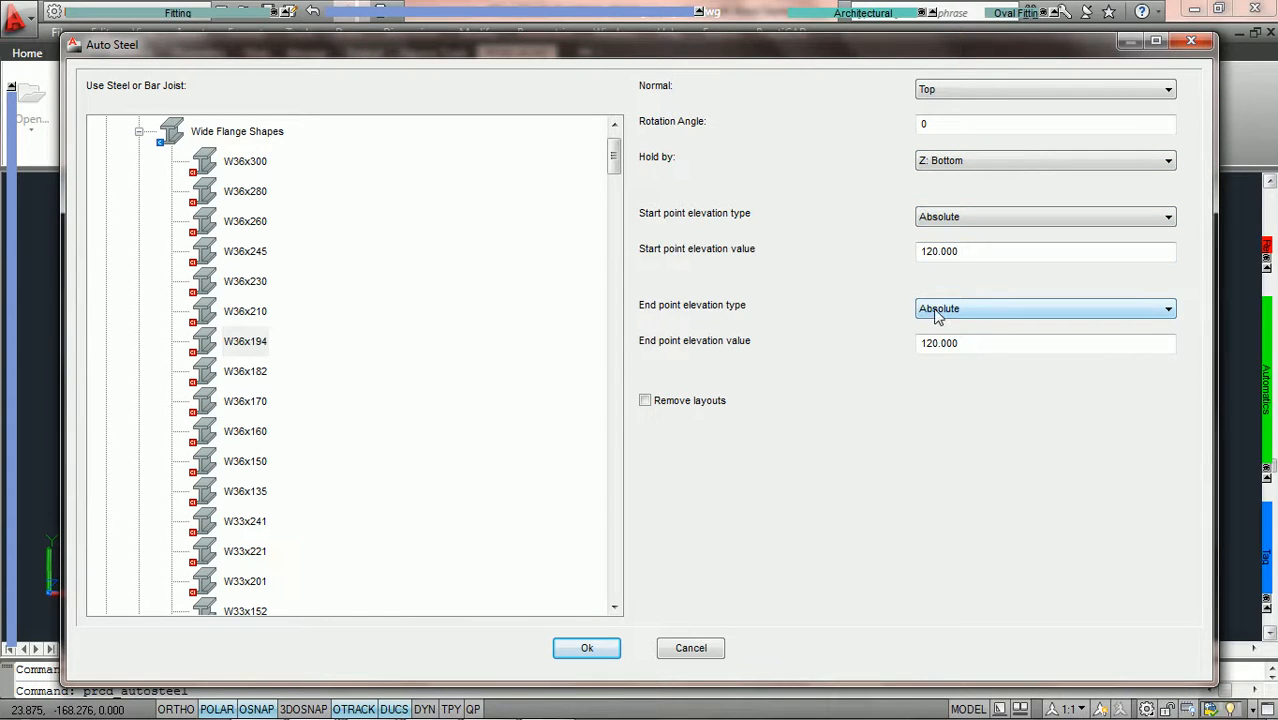
pyautogui.click(580, 652)
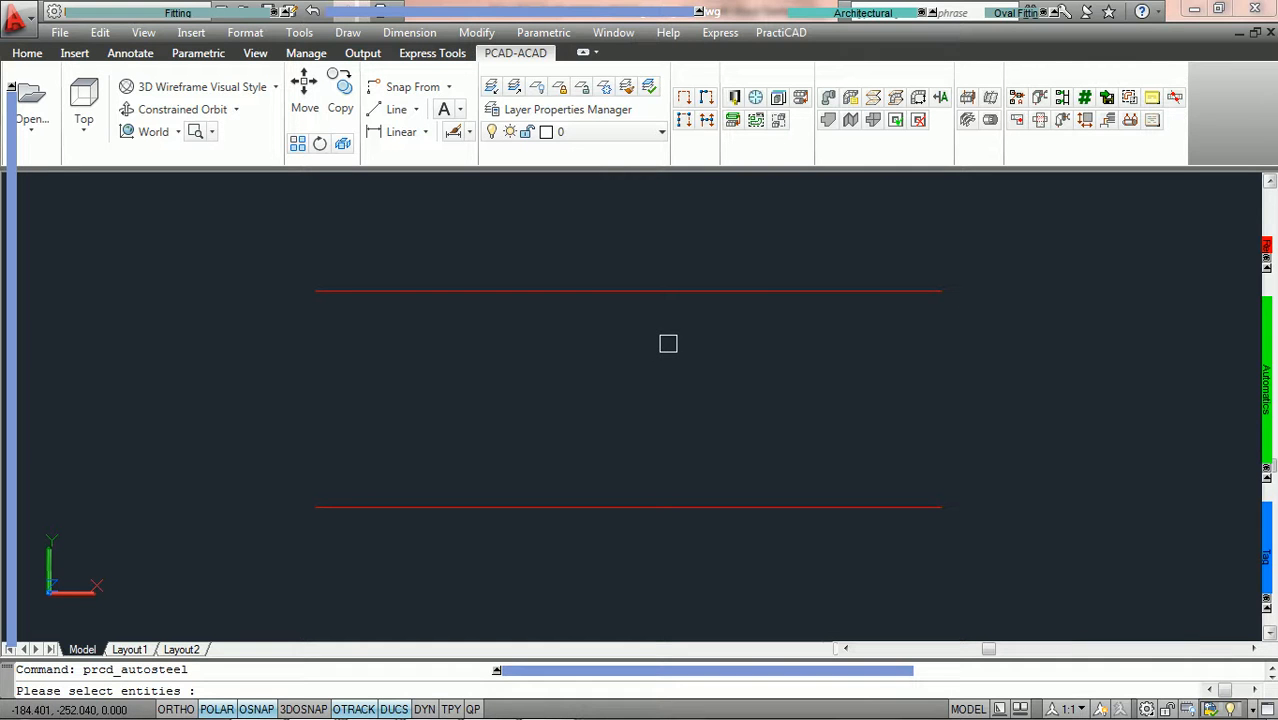
pyautogui.click(581, 291)
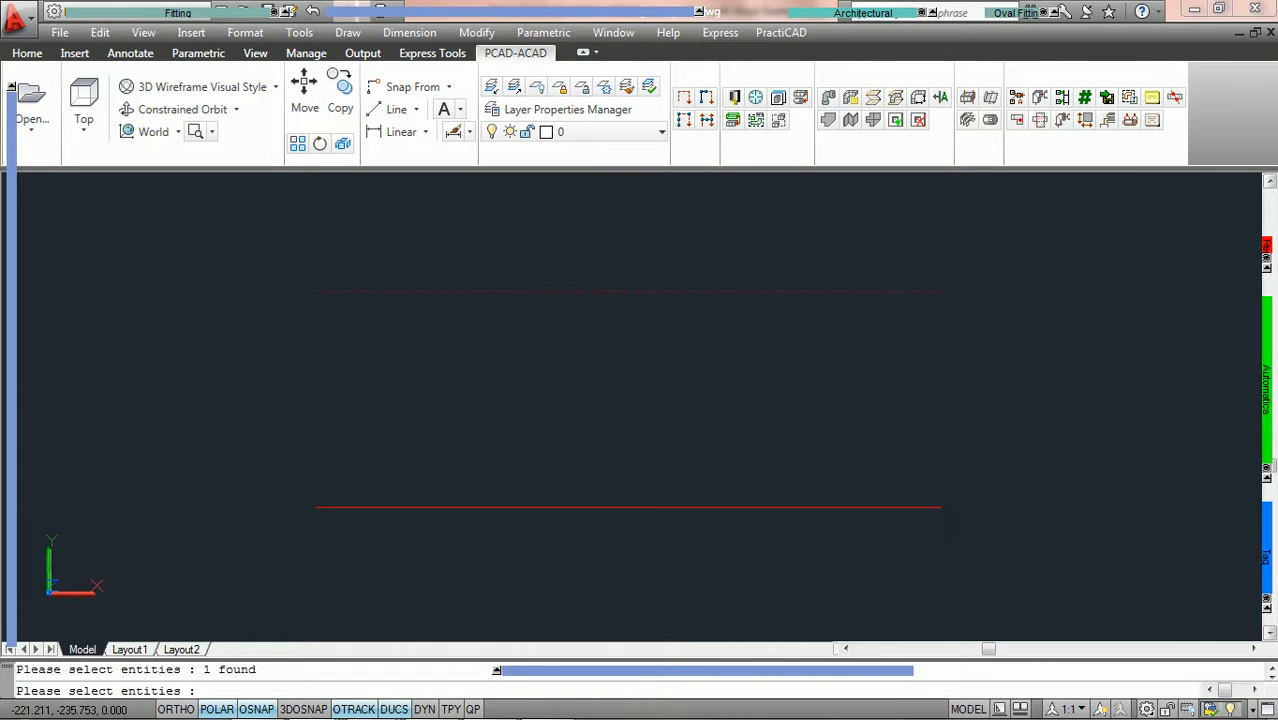
pyautogui.press('Return')
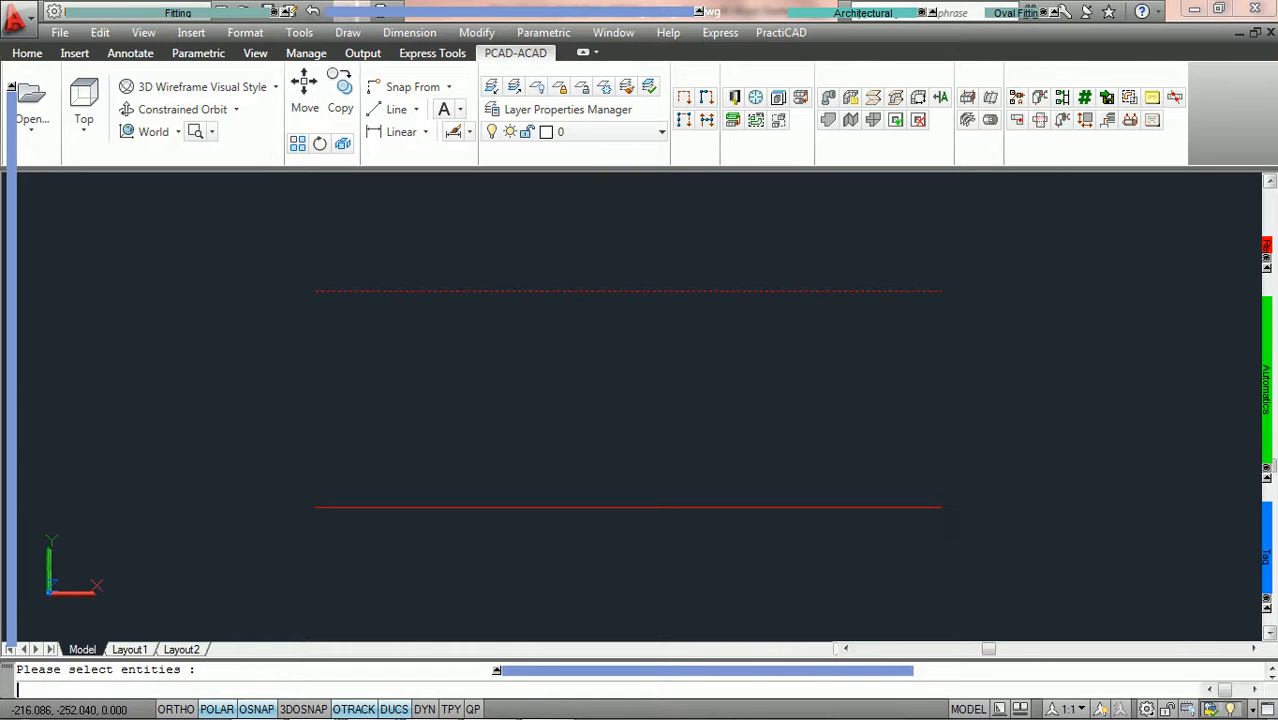
# Reopen the Auto Steel settings, set the end point elevation value to 240 and enable Remove layouts
pyautogui.scroll(2, 606, 341)
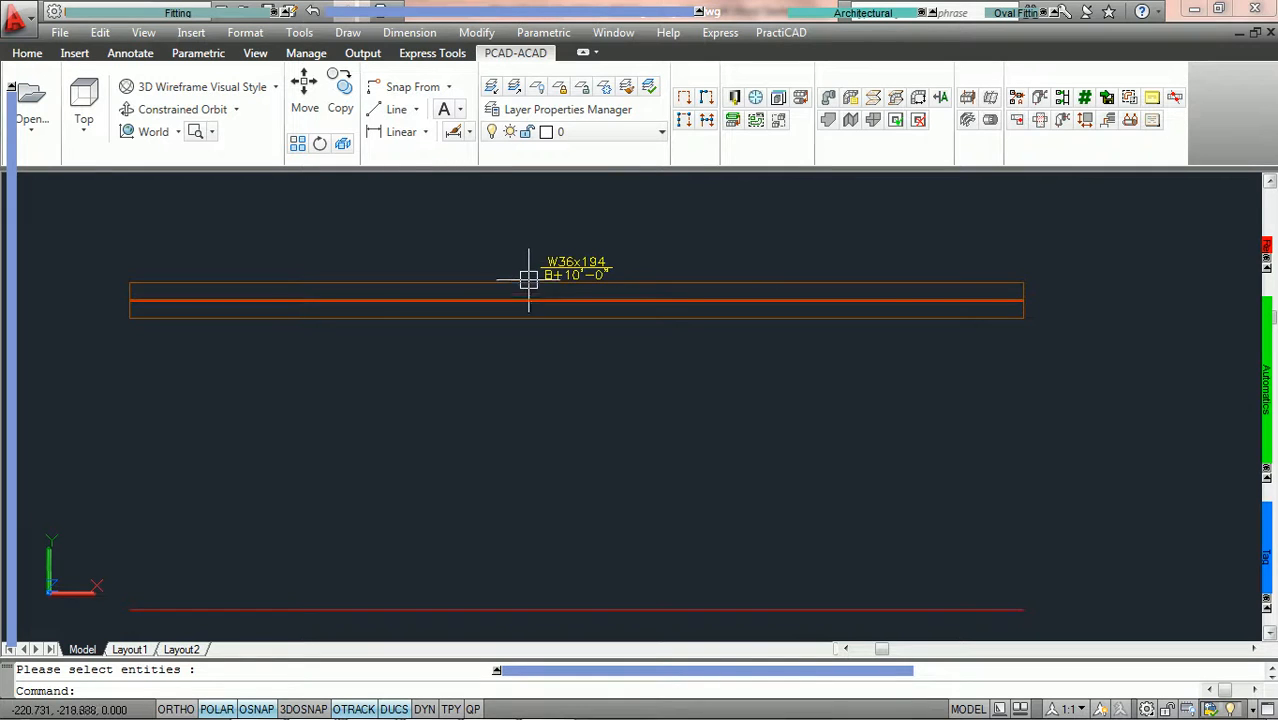
pyautogui.scroll(-1, 522, 291)
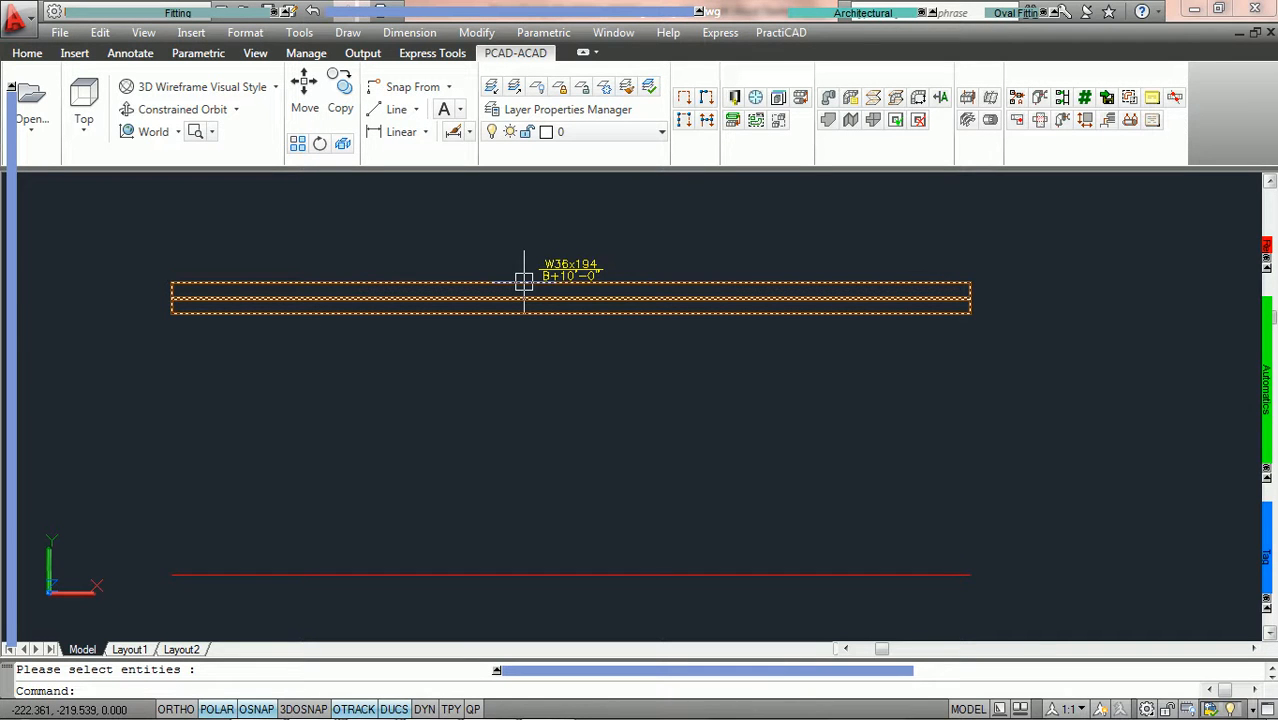
pyautogui.moveTo(619, 399); pyautogui.dragTo(602, 351, button='middle')
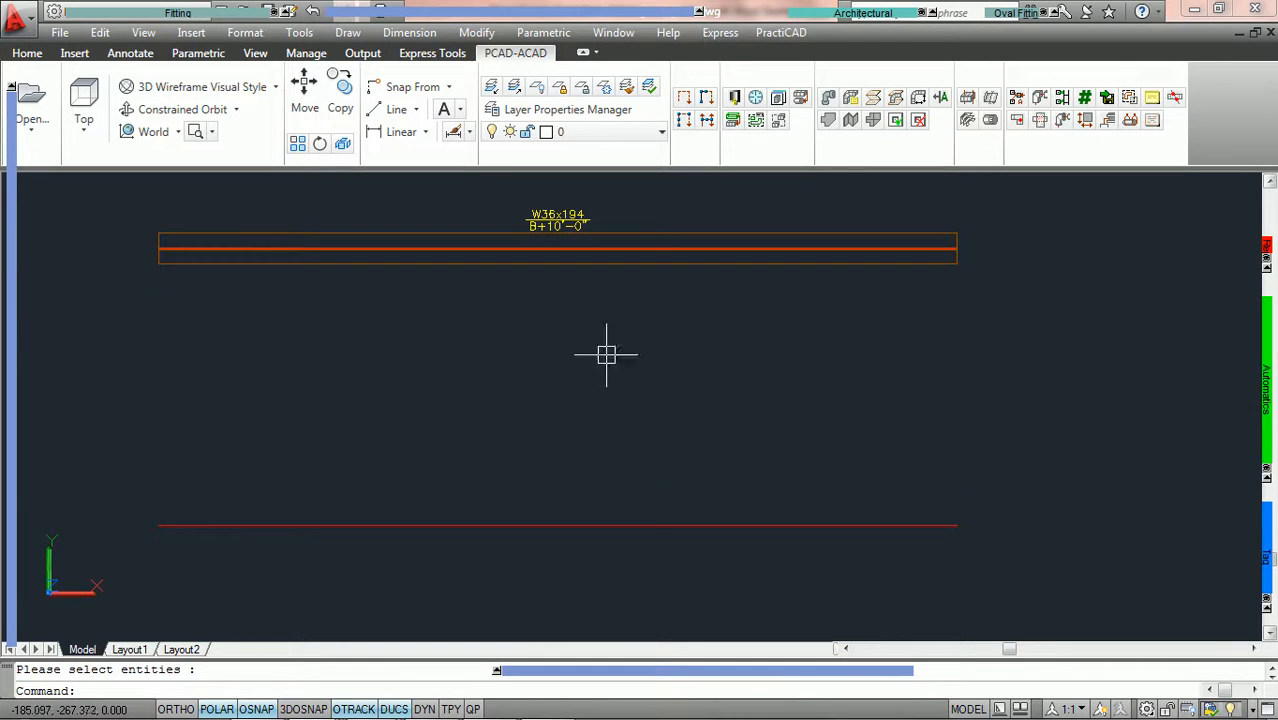
pyautogui.click(1107, 120)
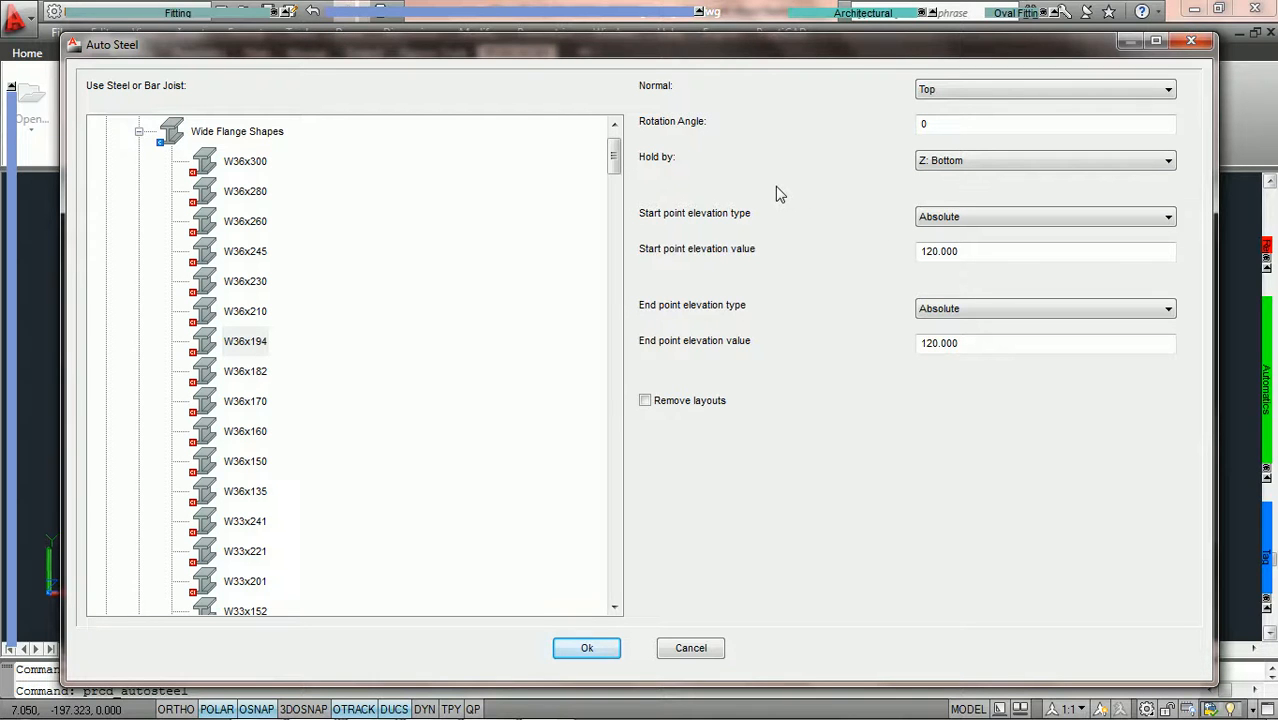
pyautogui.doubleClick(921, 345)
pyautogui.write('240')
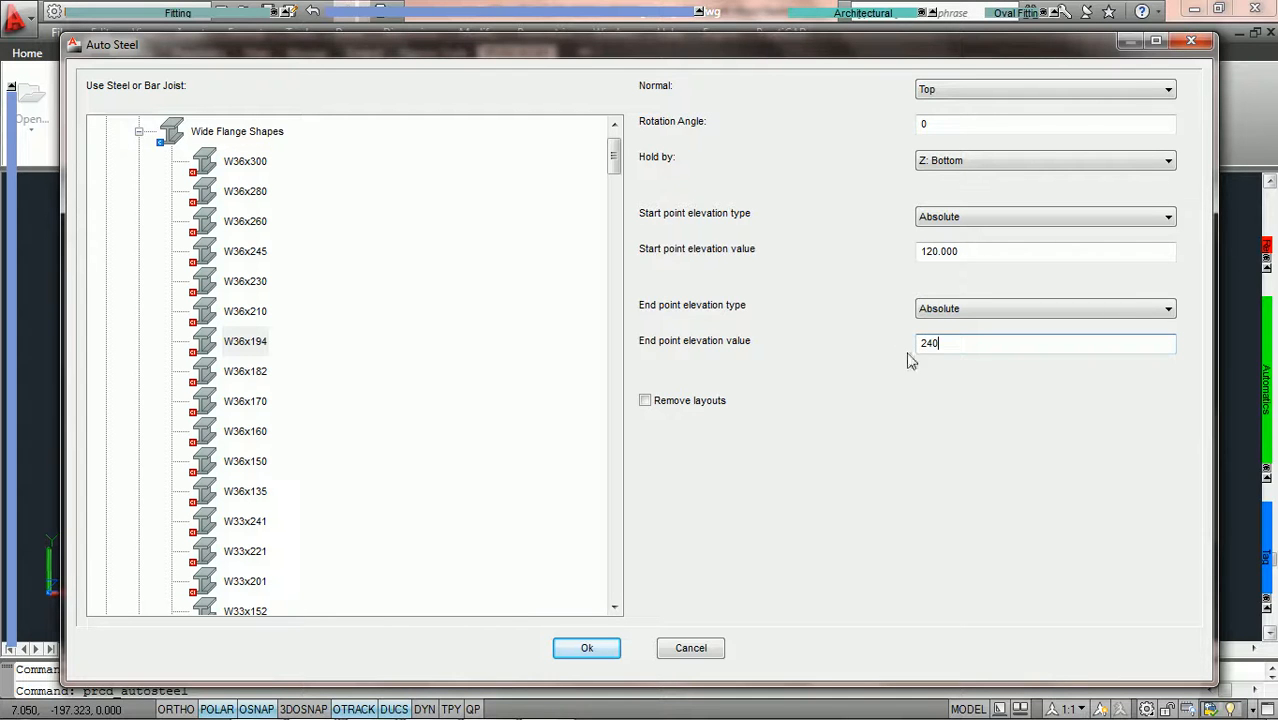
pyautogui.click(645, 400)
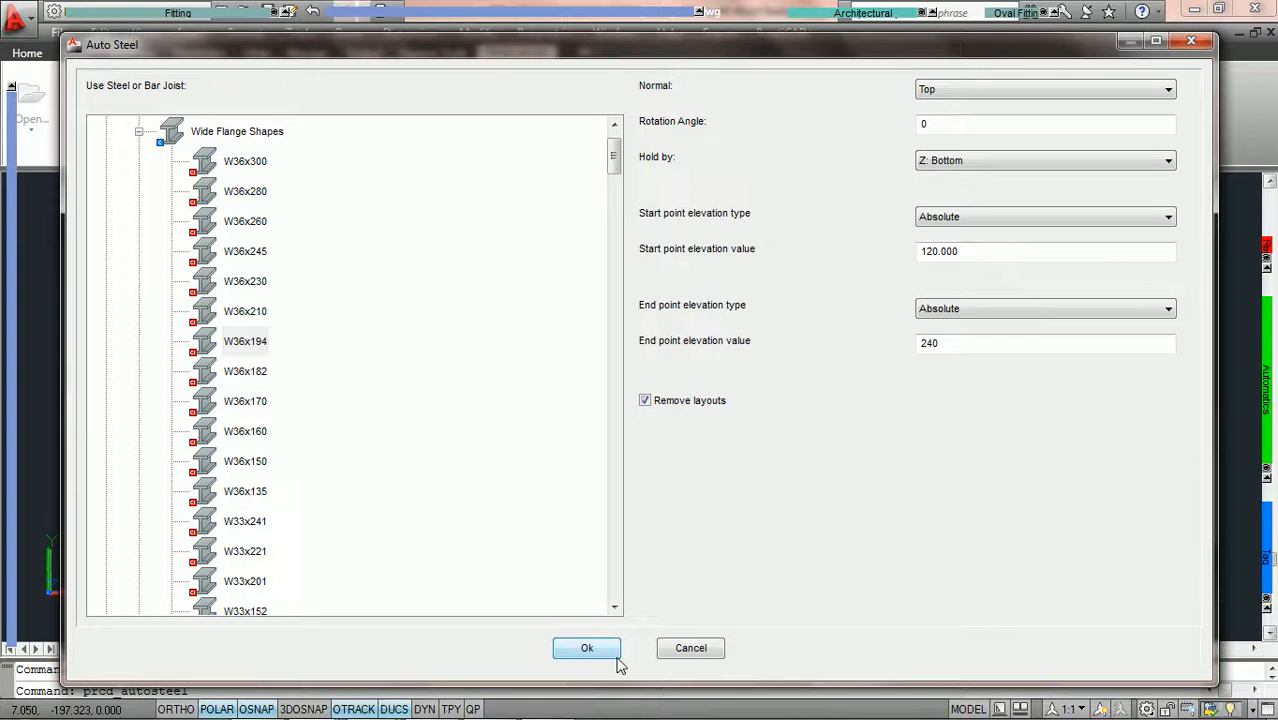
# Accept the Auto Steel settings and generate the sloped W36x194 steel on the lower layout line
pyautogui.click(586, 649)
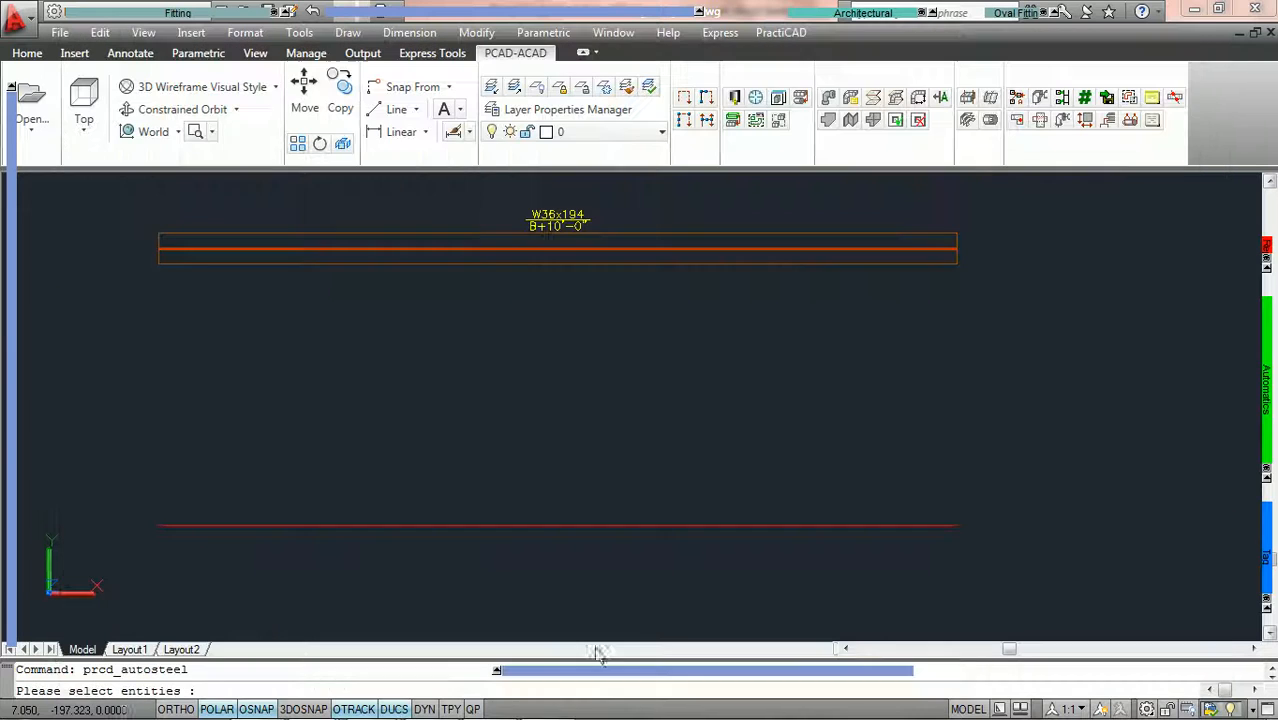
pyautogui.click(570, 523)
pyautogui.press('Return')
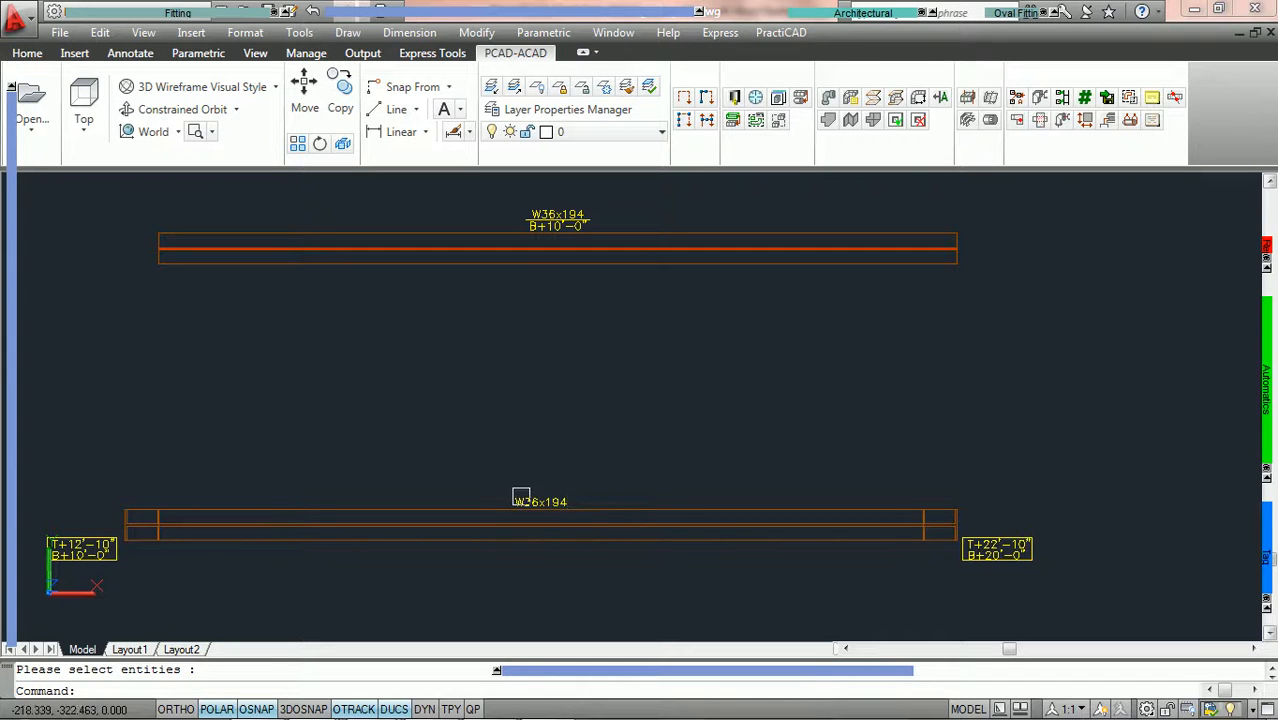
# Examine the lower W36x194 beam and the top and bottom elevation labels at both of its ends
pyautogui.moveTo(529, 467); pyautogui.dragTo(640, 406, button='middle')
pyautogui.scroll(2, 539, 508)
pyautogui.scroll(-3, 539, 508)
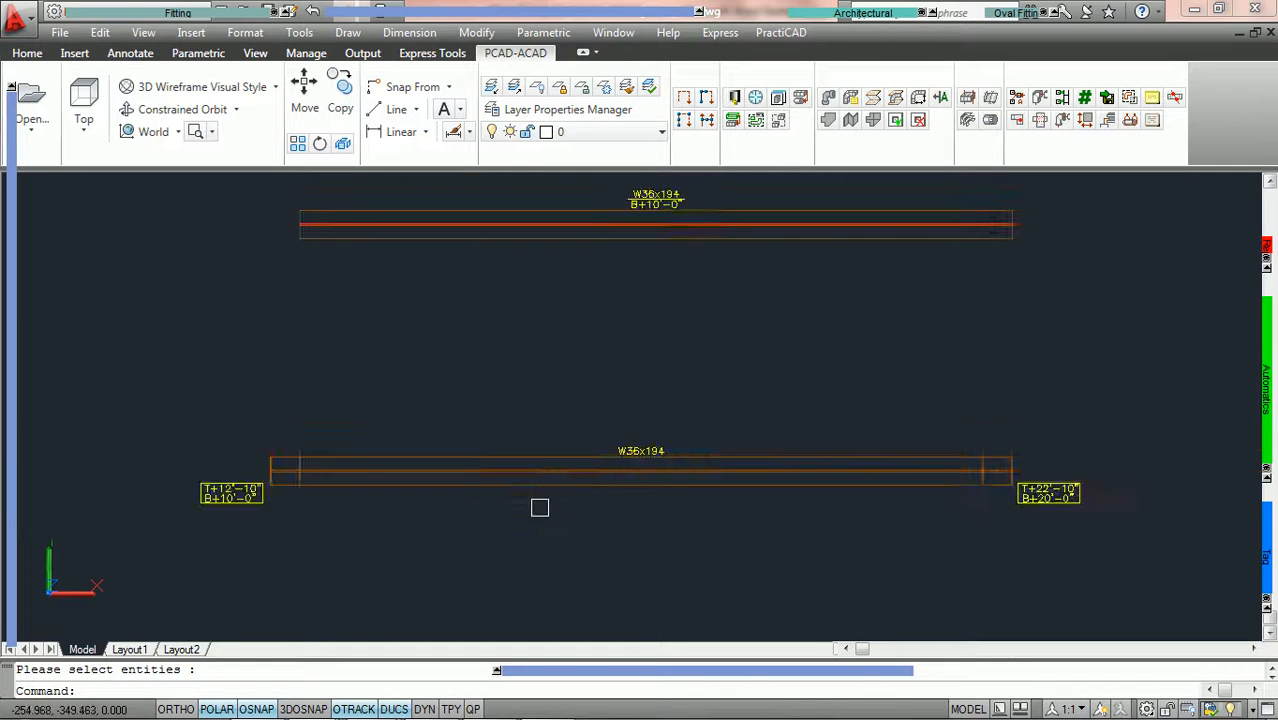
pyautogui.click(588, 465)
pyautogui.scroll(2, 600, 465)
pyautogui.press('Escape')
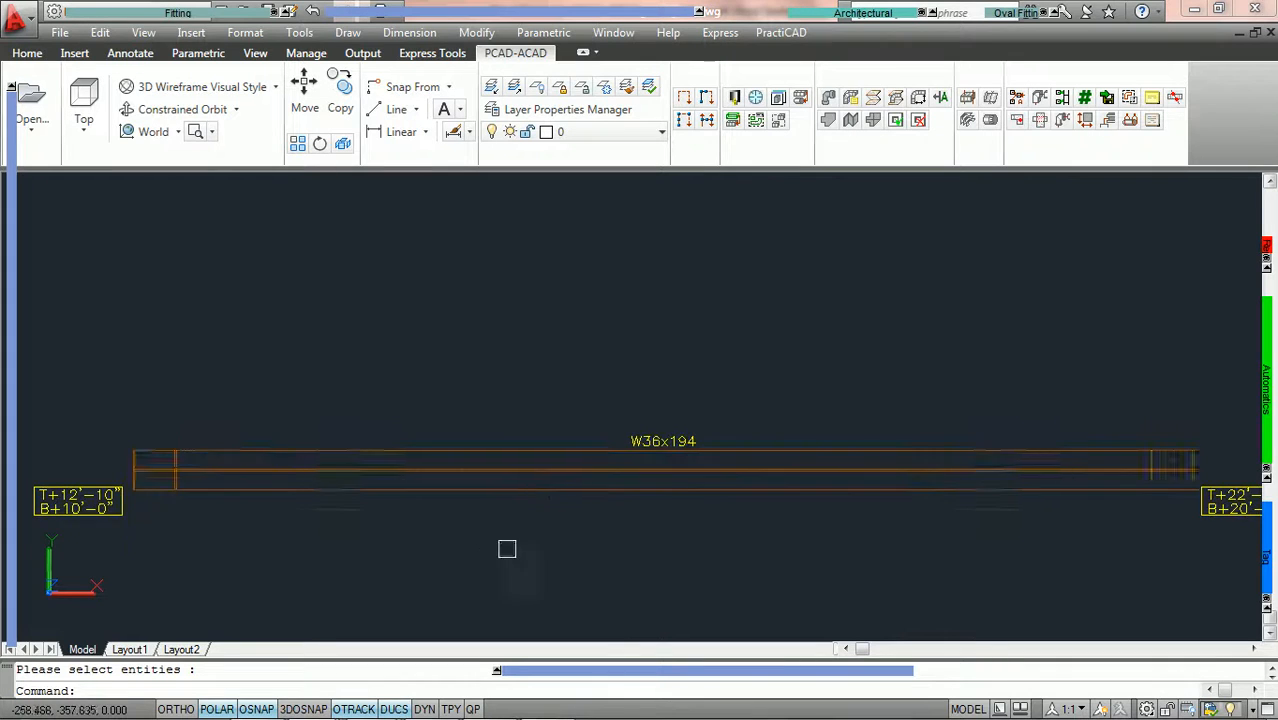
pyautogui.moveTo(468, 550); pyautogui.dragTo(562, 522, button='middle')
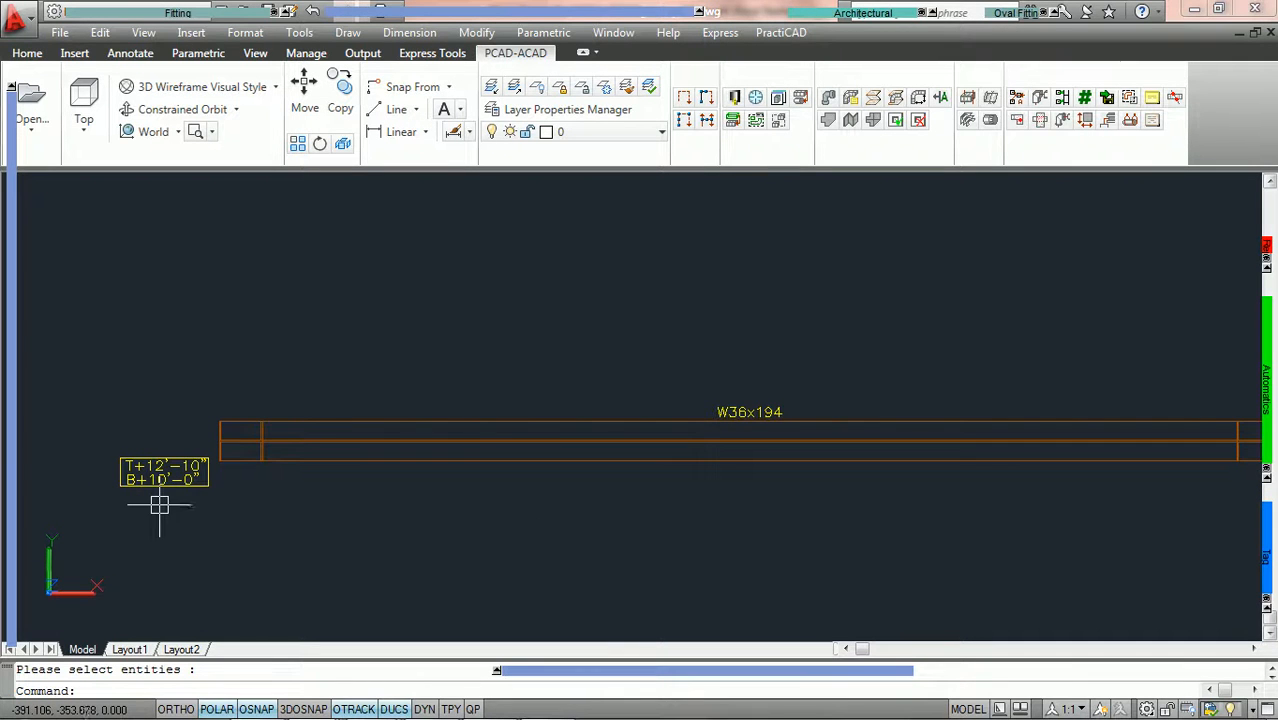
pyautogui.moveTo(893, 518); pyautogui.dragTo(600, 488, button='middle')
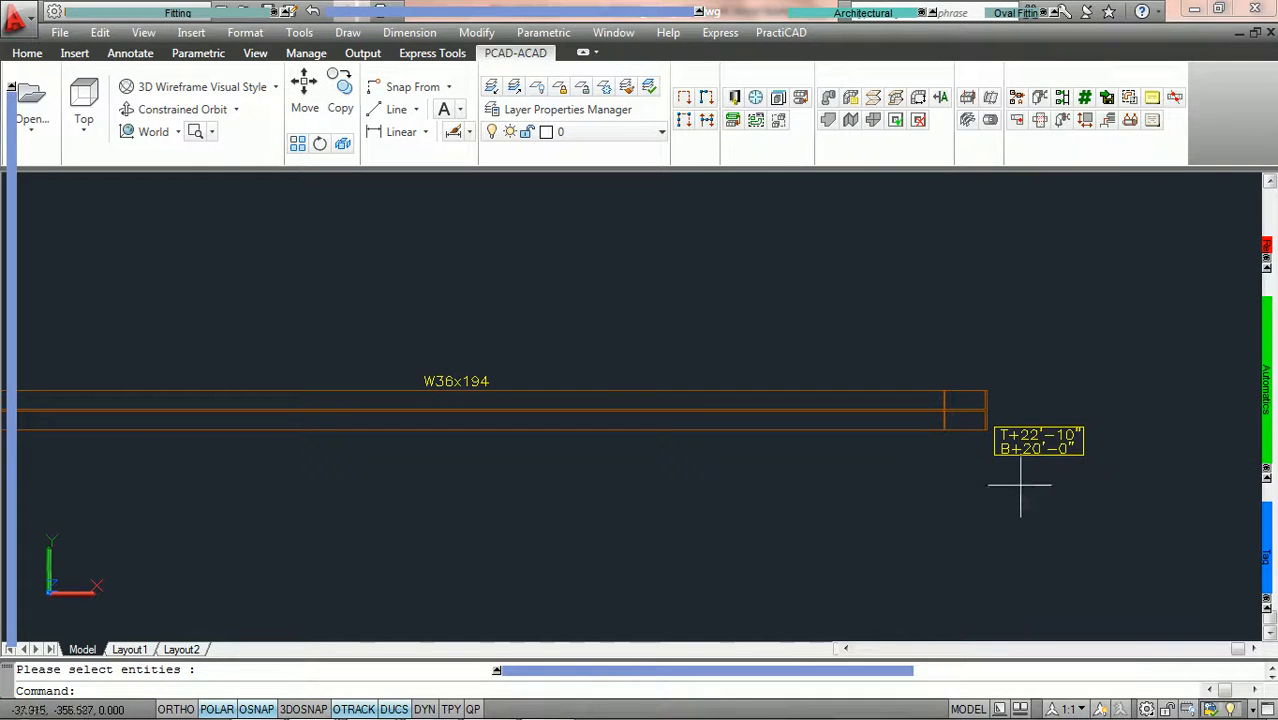